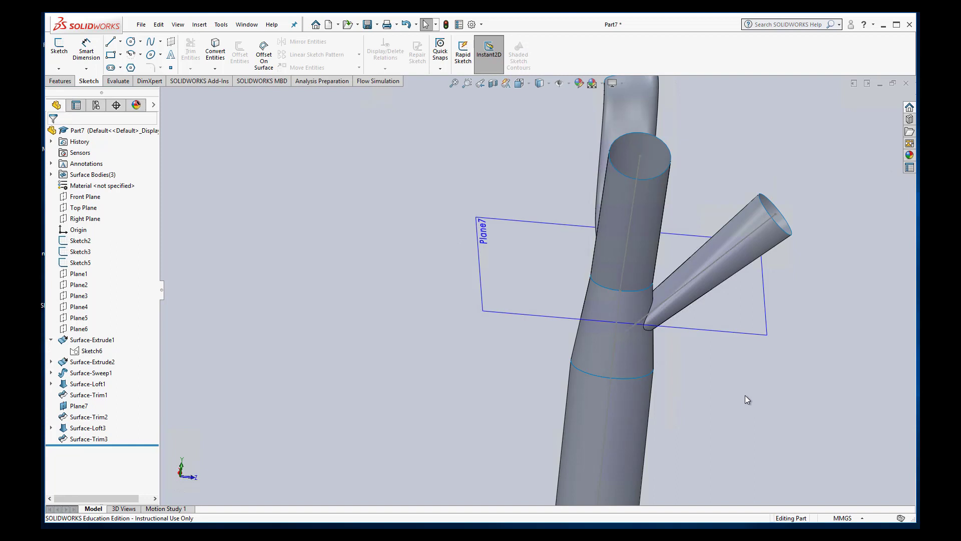
- Start a surface fillet on the edge where the straight tapered branch meets the trunk, with a radius of 1 mm
middle_drag(743, 388, 766, 390)
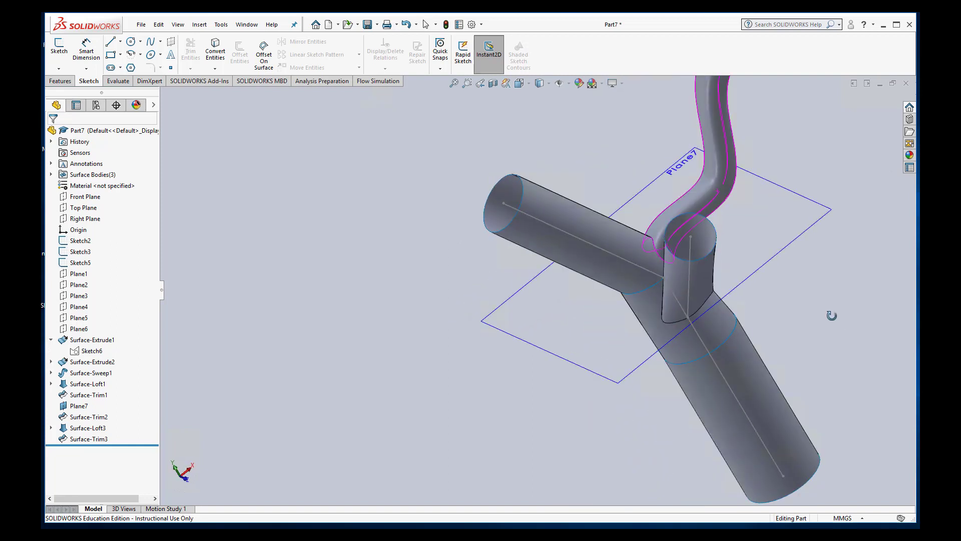
middle_drag(828, 315, 804, 329)
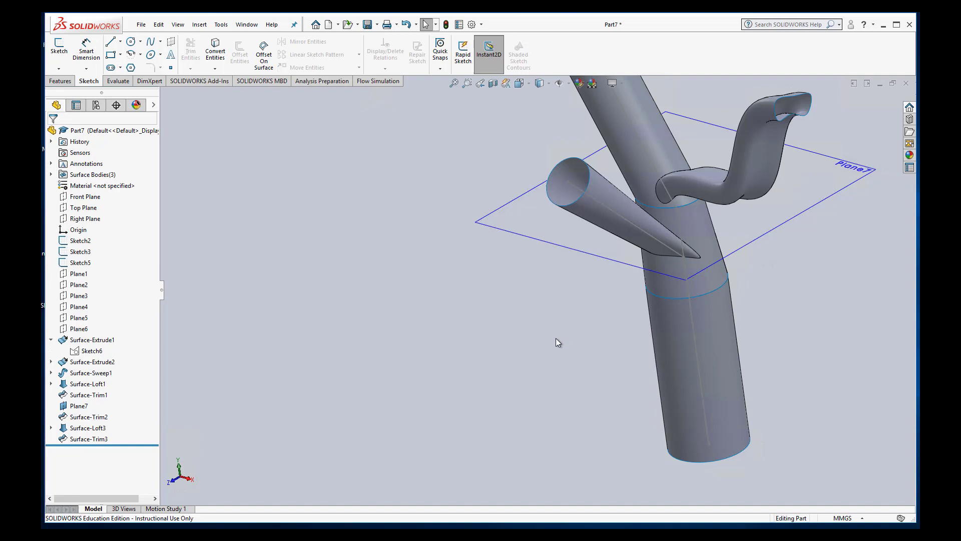
middle_drag(563, 339, 631, 274)
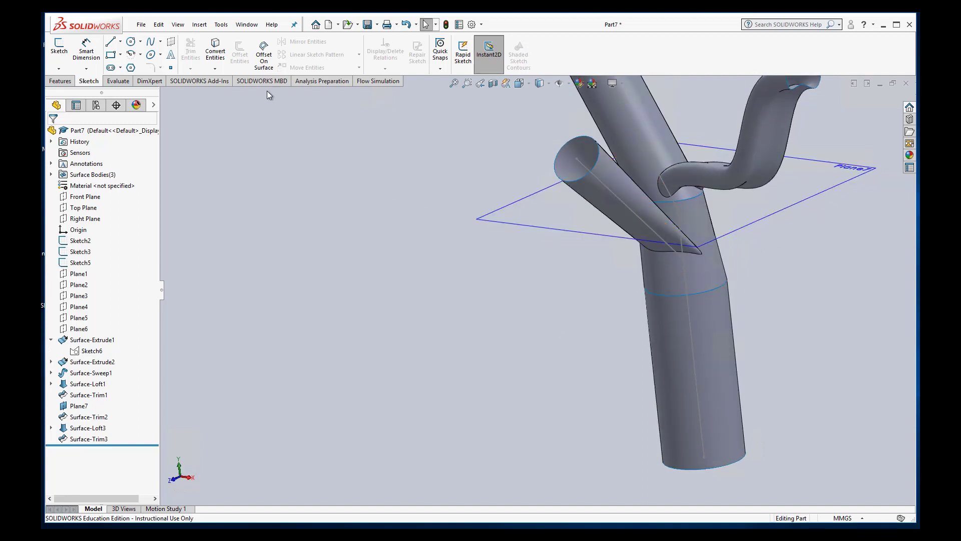
click(198, 26)
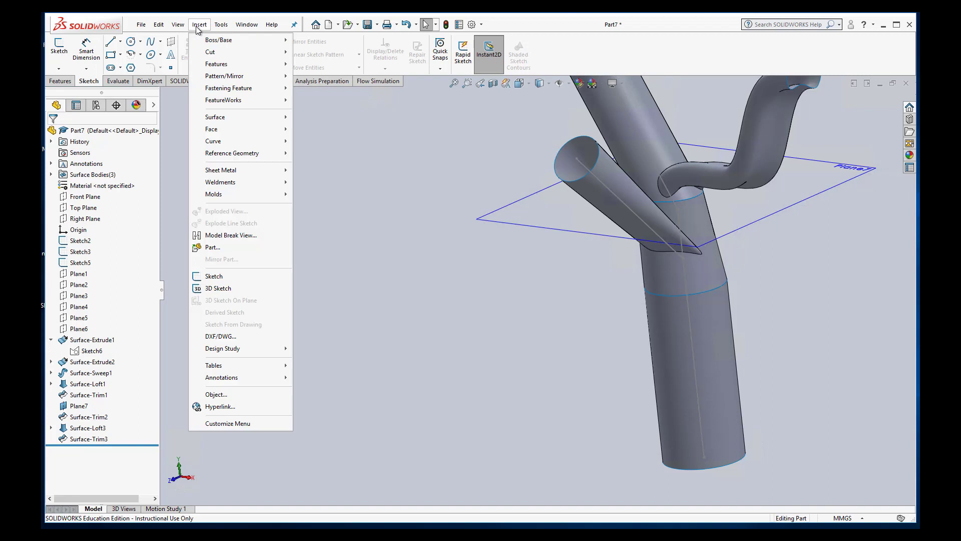
mouse_move(218, 119)
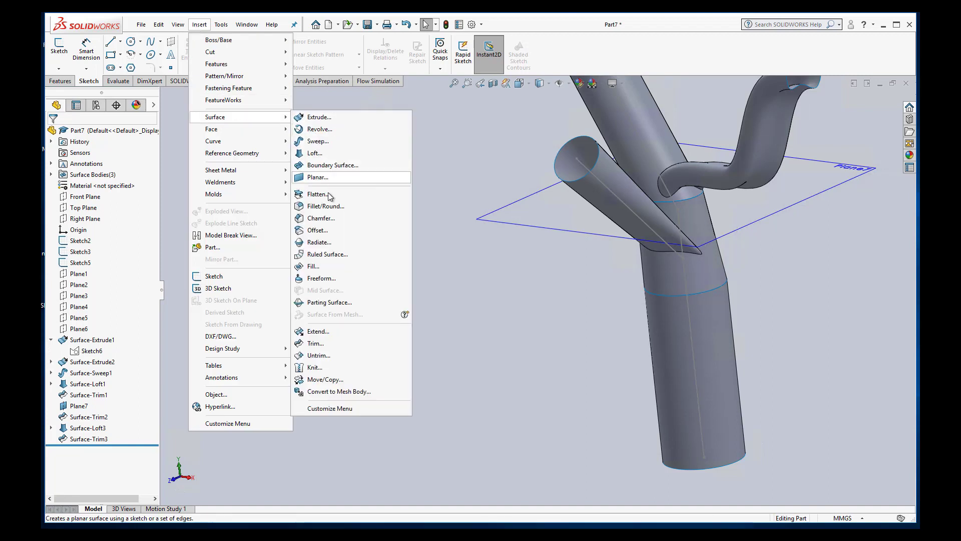
click(325, 206)
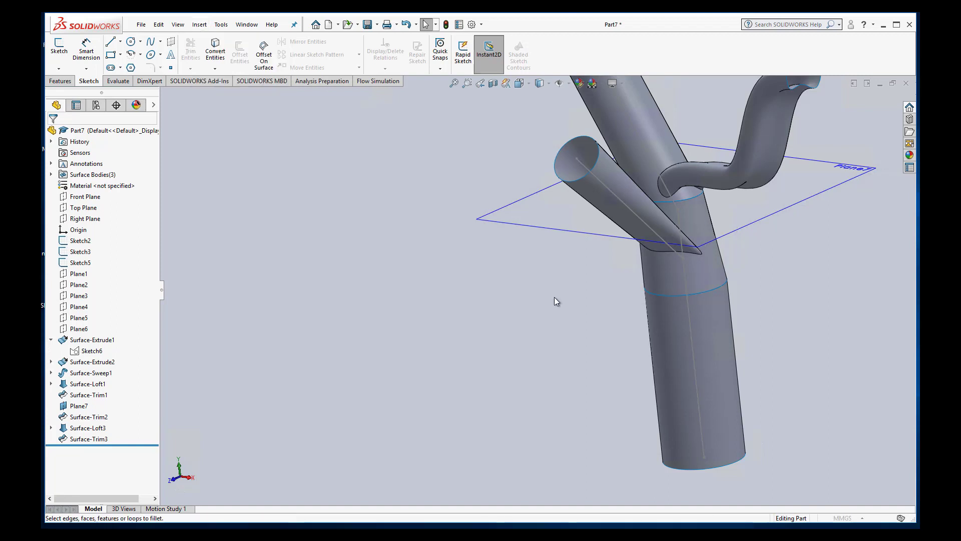
click(664, 252)
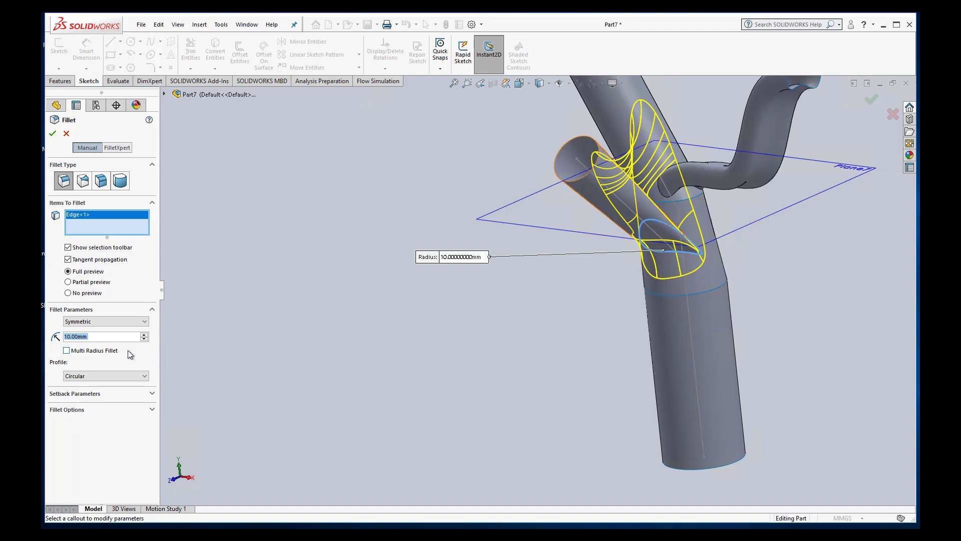
text(1mm)
middle_drag(482, 320, 341, 305)
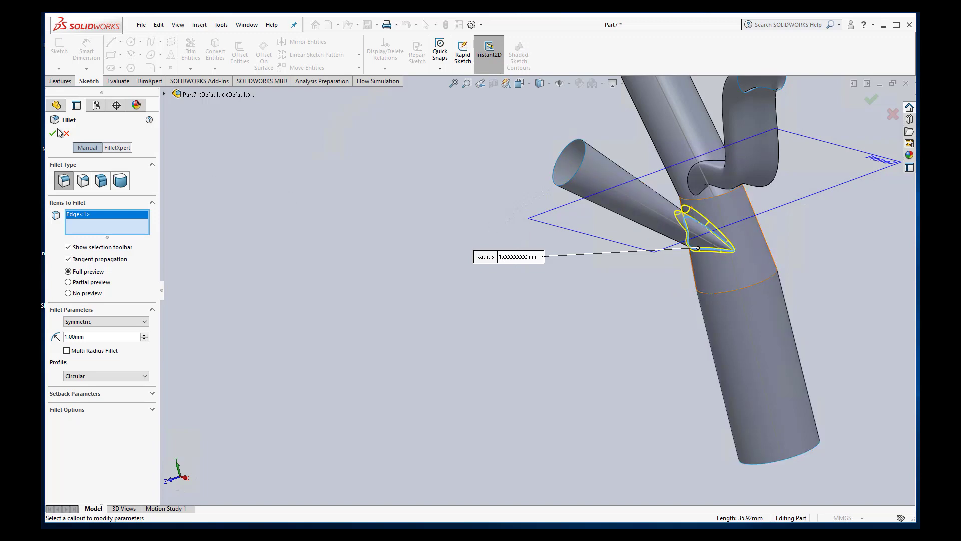
- Set the tapered branch fillet's radius to 2 mm and apply the fillet
middle_drag(521, 314, 618, 362)
click(113, 338)
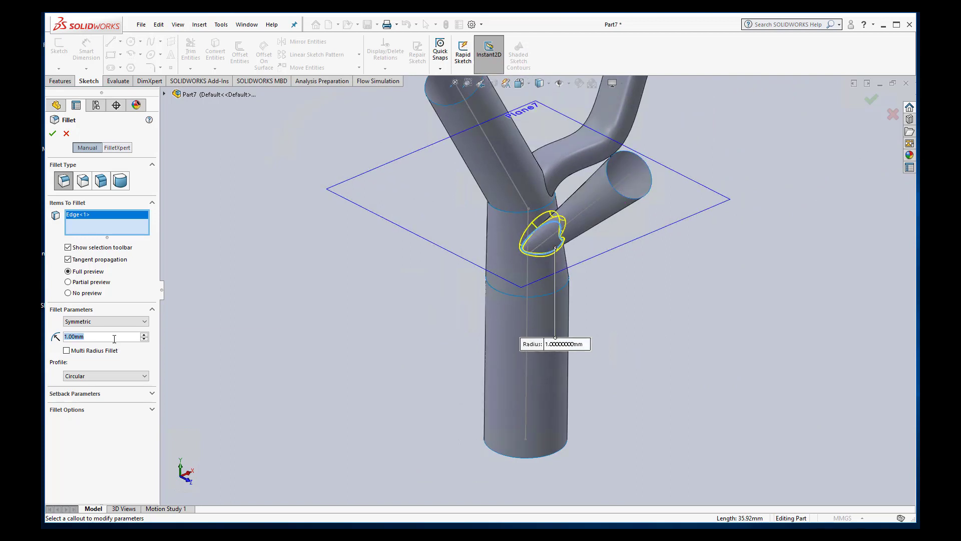
text(2)
key(Return)
middle_drag(668, 298, 651, 354)
click(54, 133)
key(Escape)
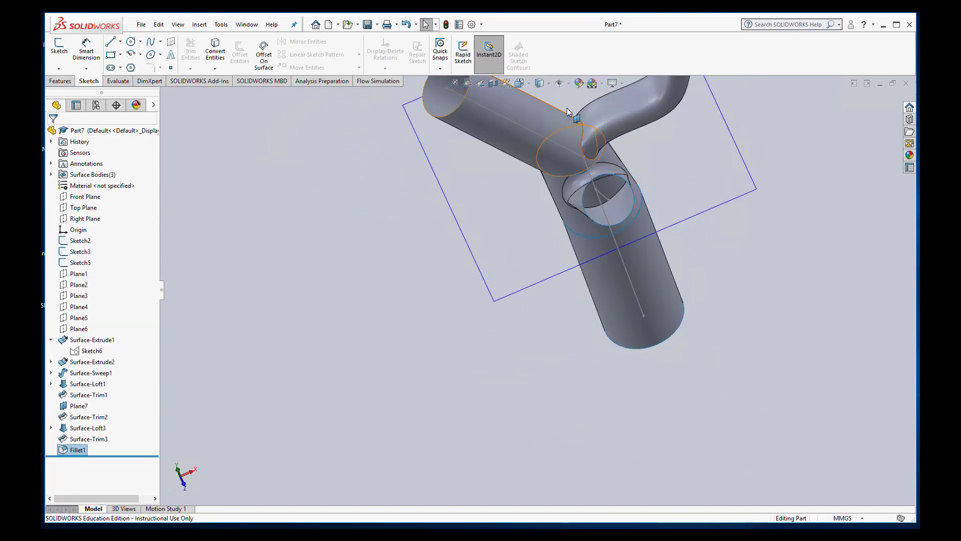
- Add a 2 mm surface fillet along the edge where the curved S-shaped branch joins the upper tube
click(582, 135)
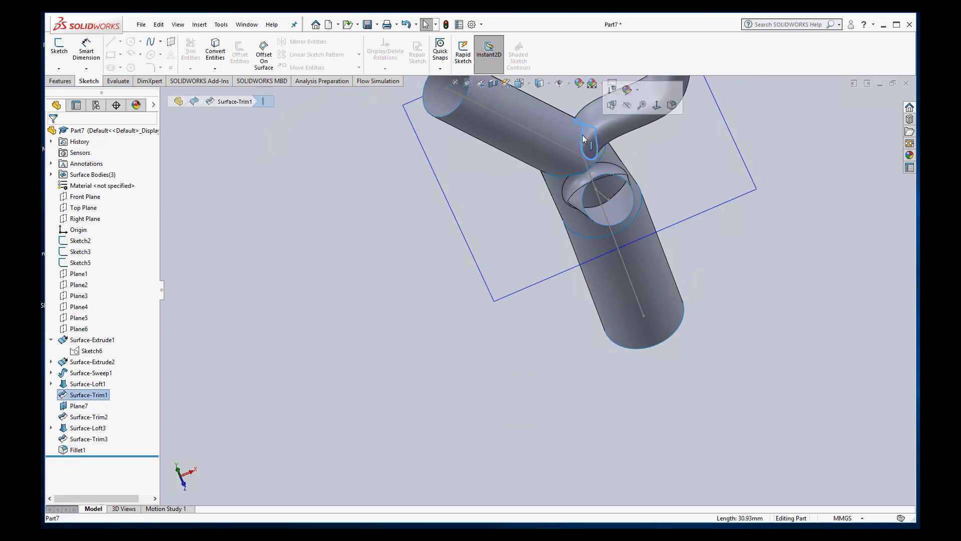
click(221, 25)
mouse_move(208, 27)
mouse_move(225, 120)
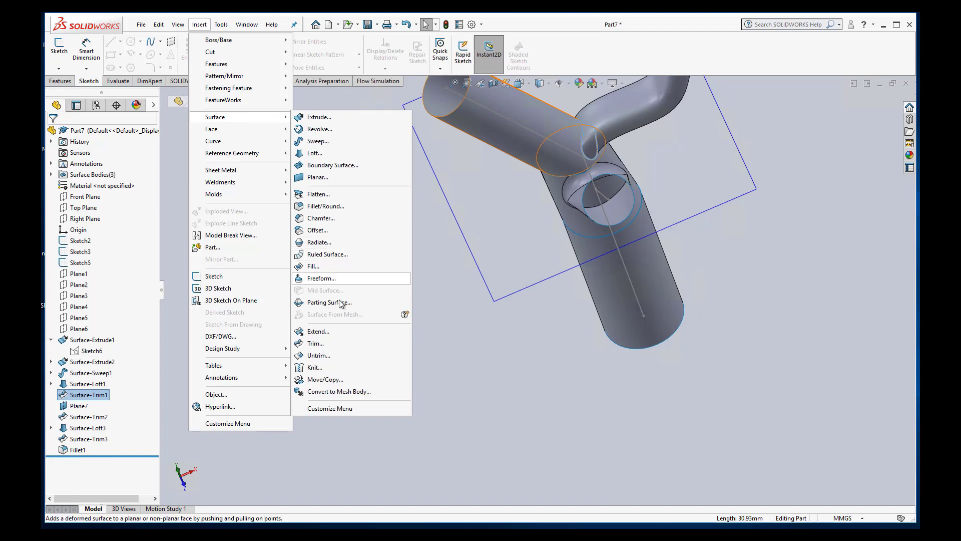
click(318, 206)
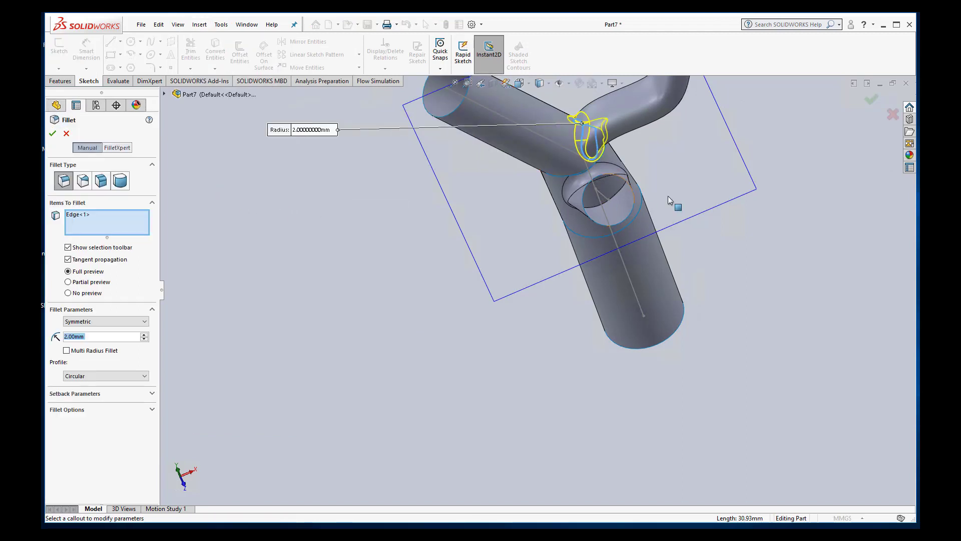
middle_drag(785, 239, 592, 323)
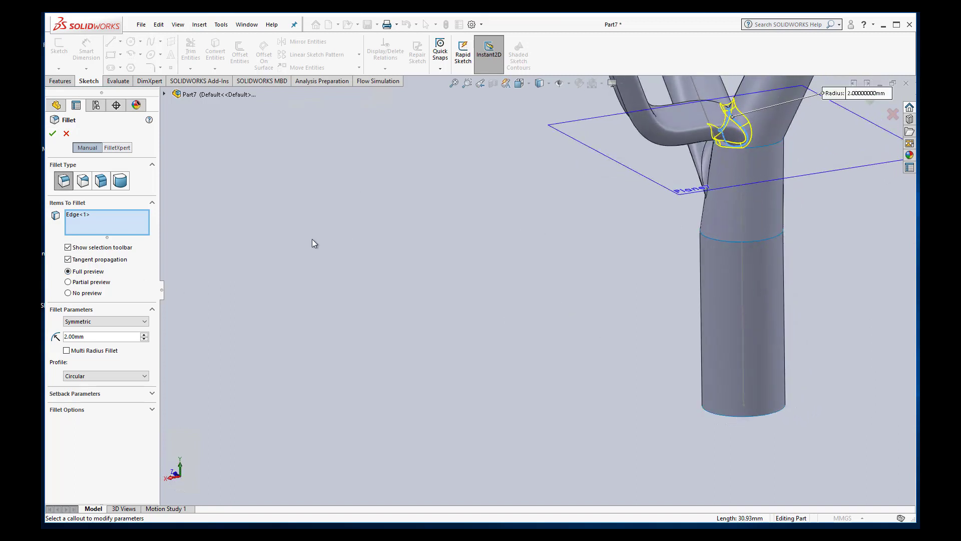
click(52, 135)
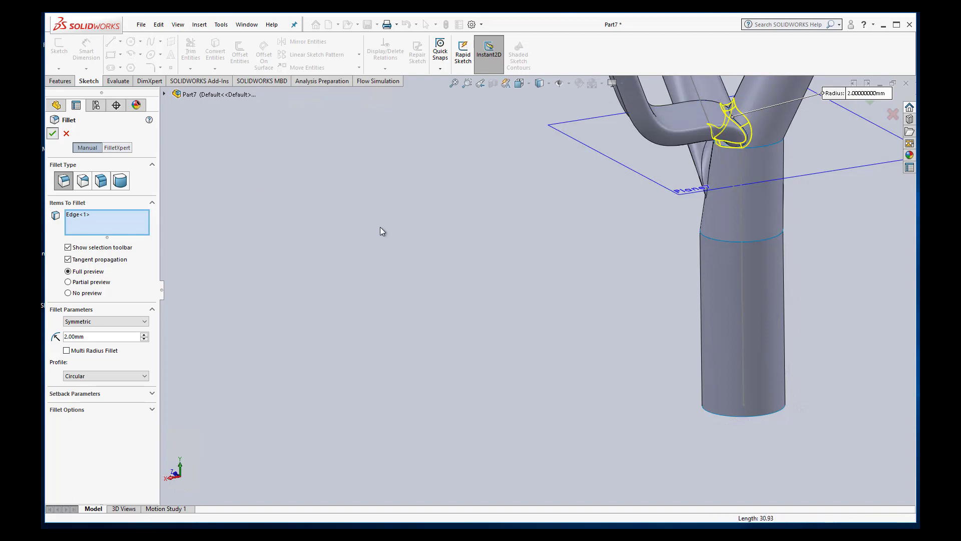
middle_drag(869, 273, 749, 290)
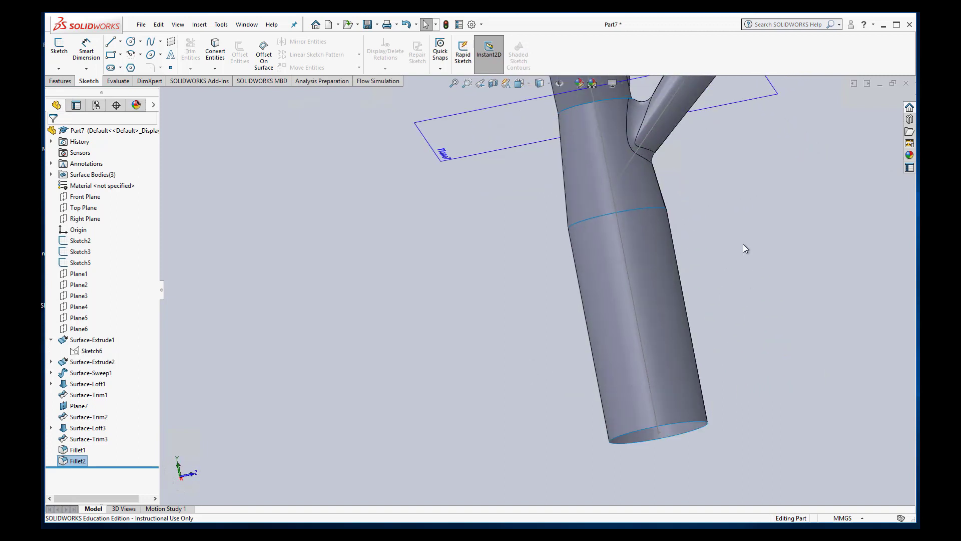
middle_drag(735, 223, 671, 153)
scroll(669, 148, up, 4)
middle_drag(632, 223, 699, 211)
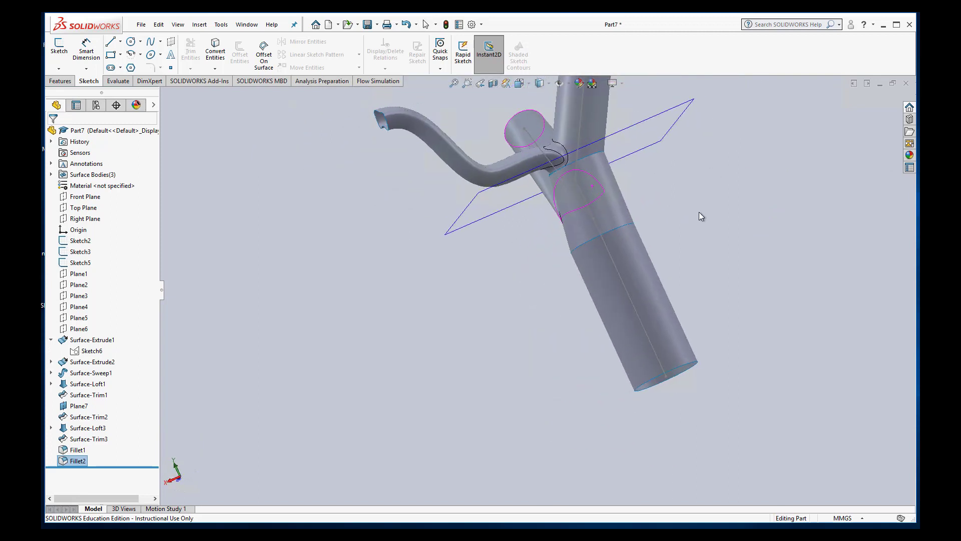
click(591, 158)
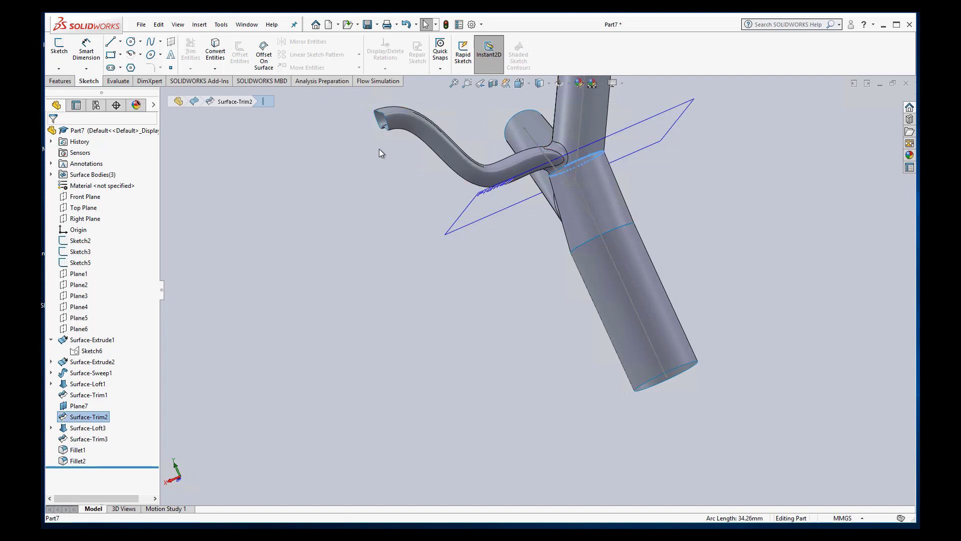
click(201, 24)
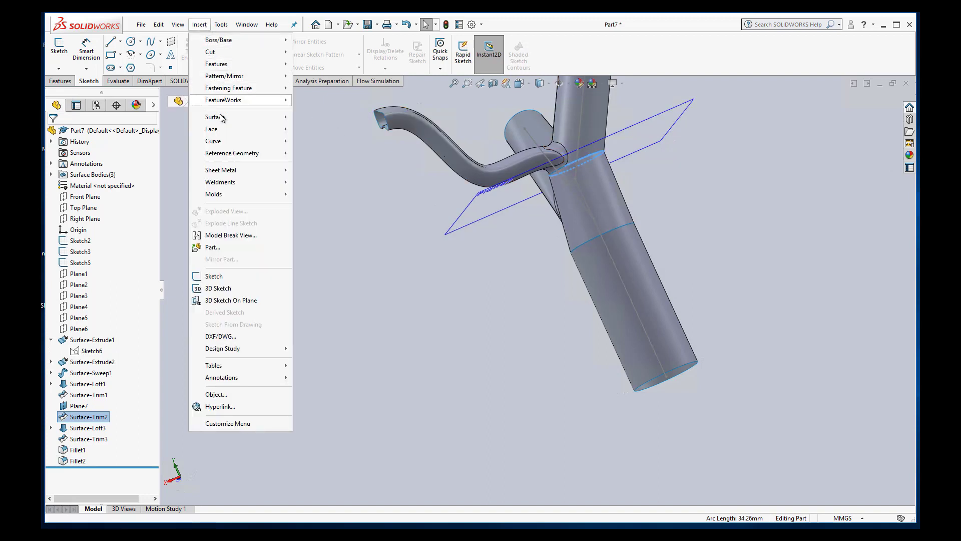
mouse_move(220, 118)
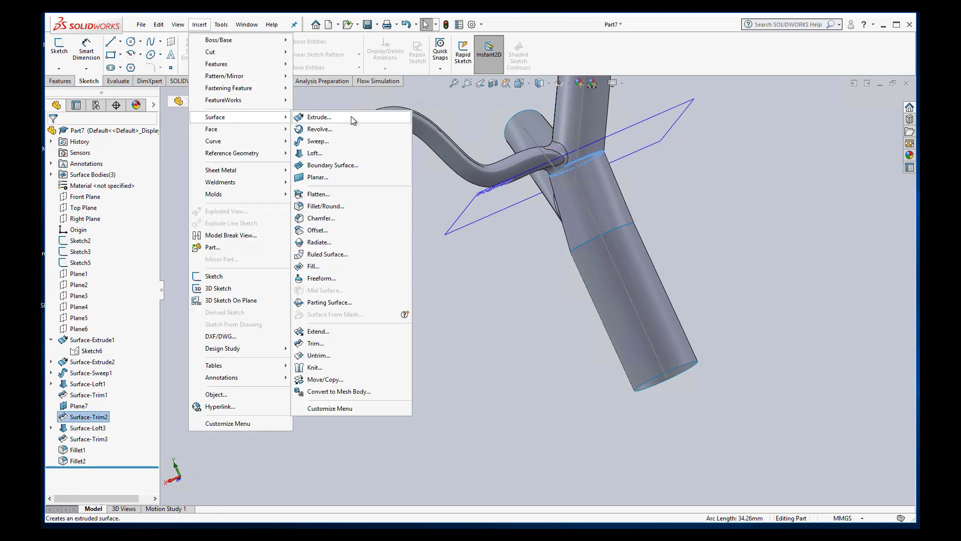
click(329, 208)
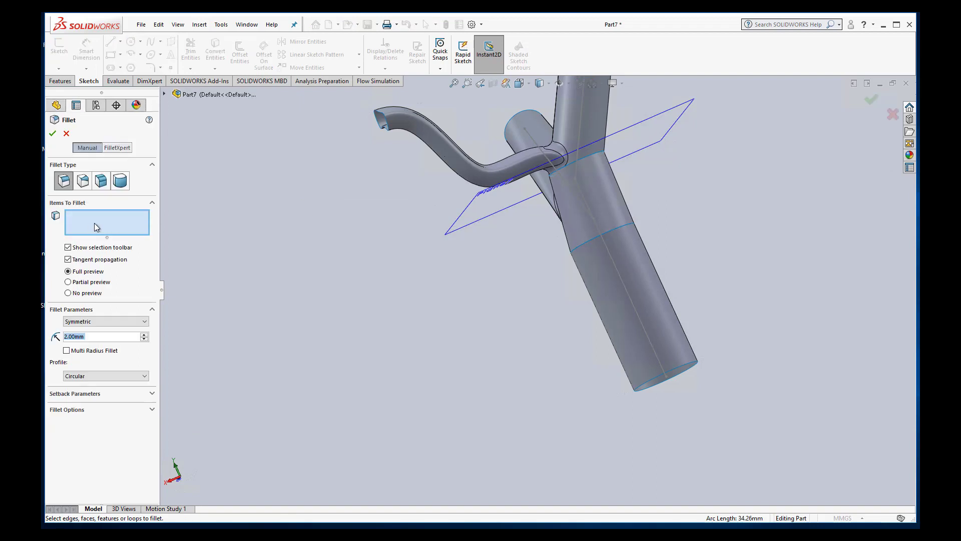
click(590, 159)
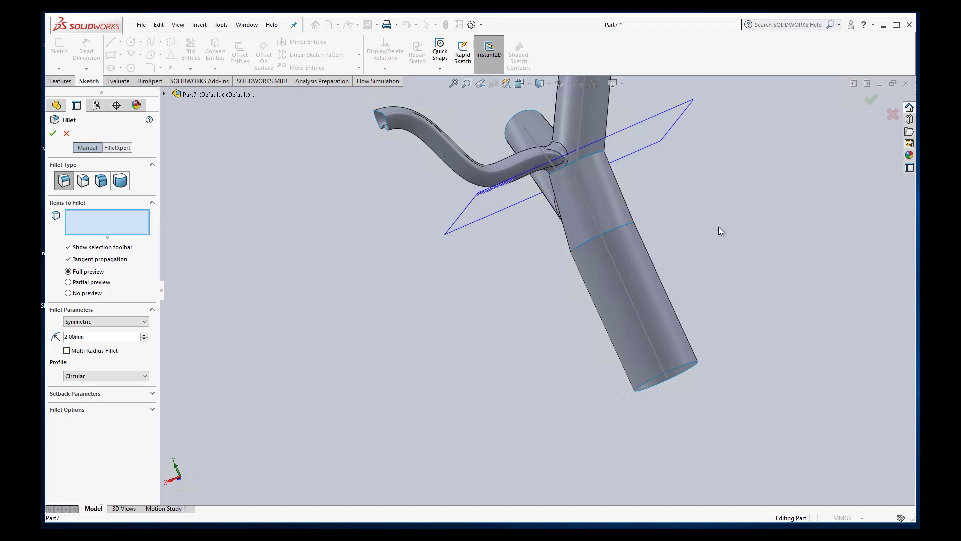
middle_drag(721, 231, 612, 208)
click(66, 133)
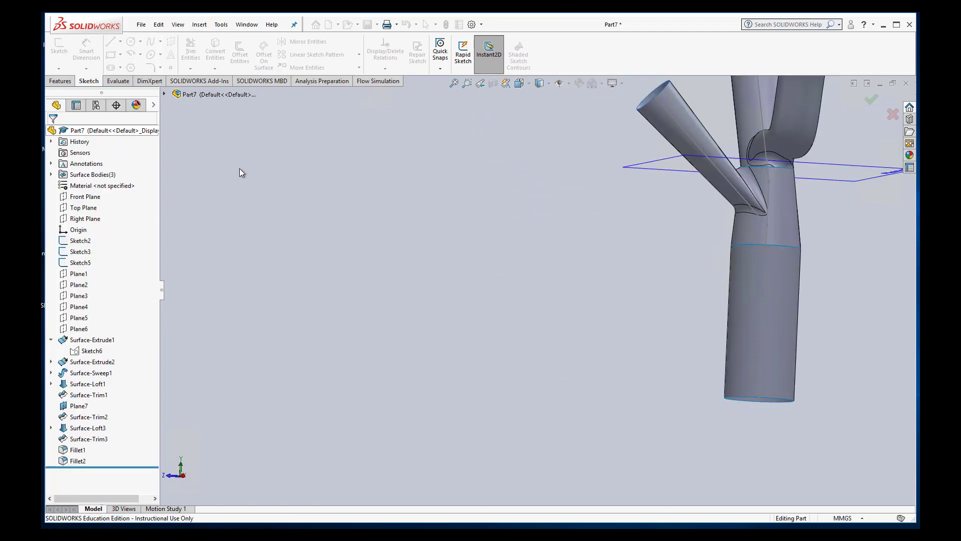
- Knit the lower extruded tube and the two filleted branch surfaces into a single surface with Knit Surface
scroll(847, 217, down, 3)
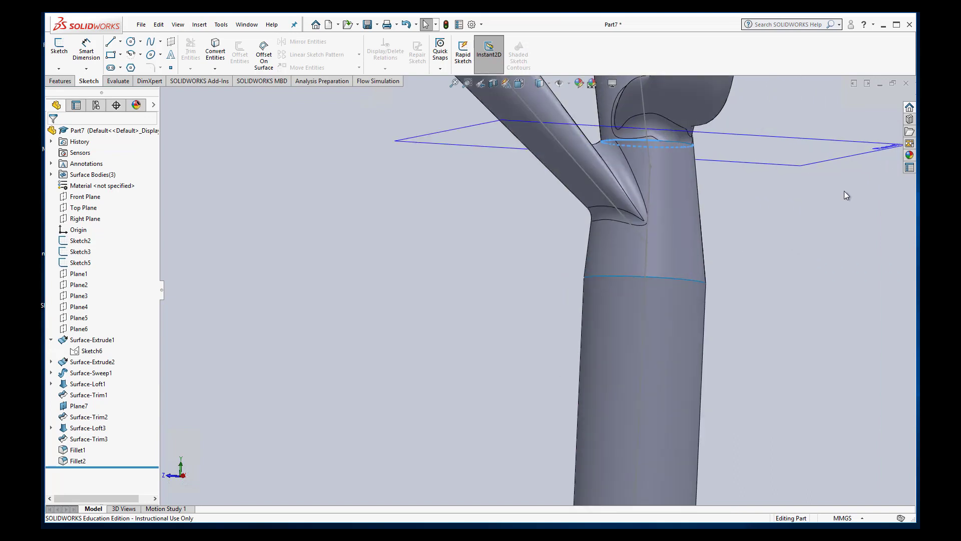
scroll(756, 188, up, 6)
middle_drag(642, 279, 593, 393)
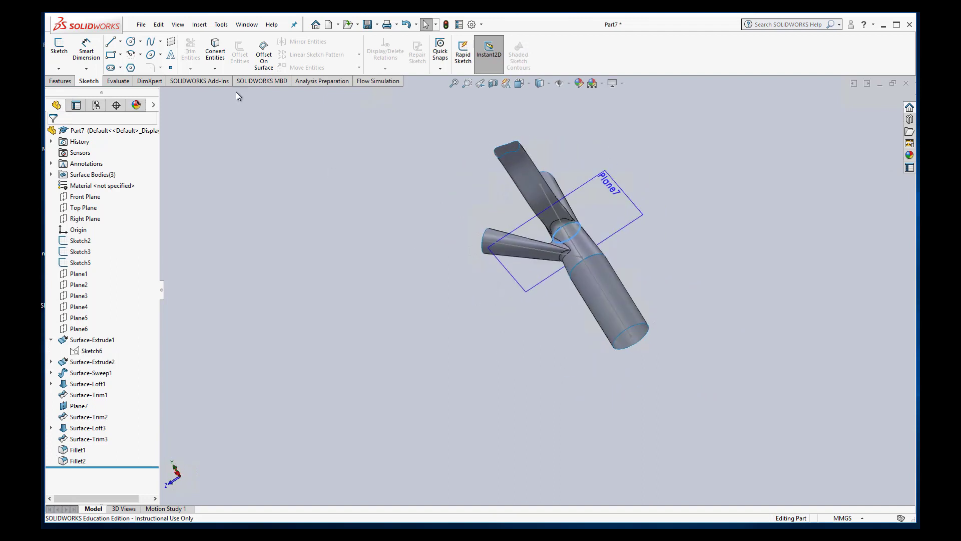
click(221, 24)
click(199, 24)
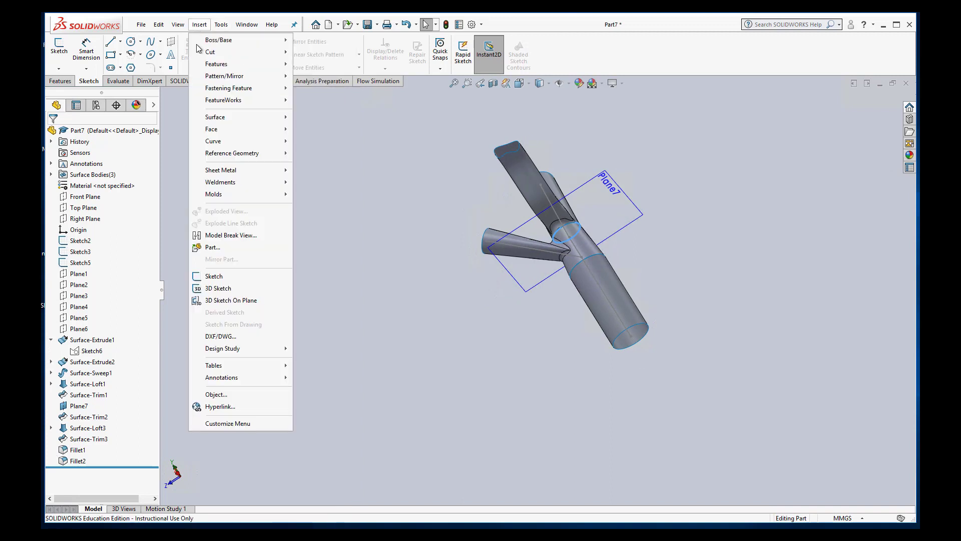
mouse_move(214, 118)
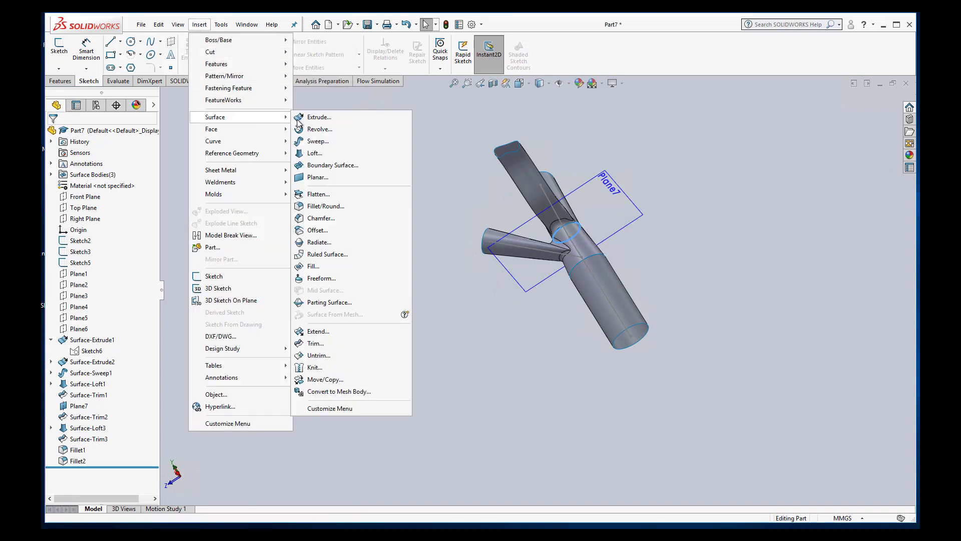
click(316, 367)
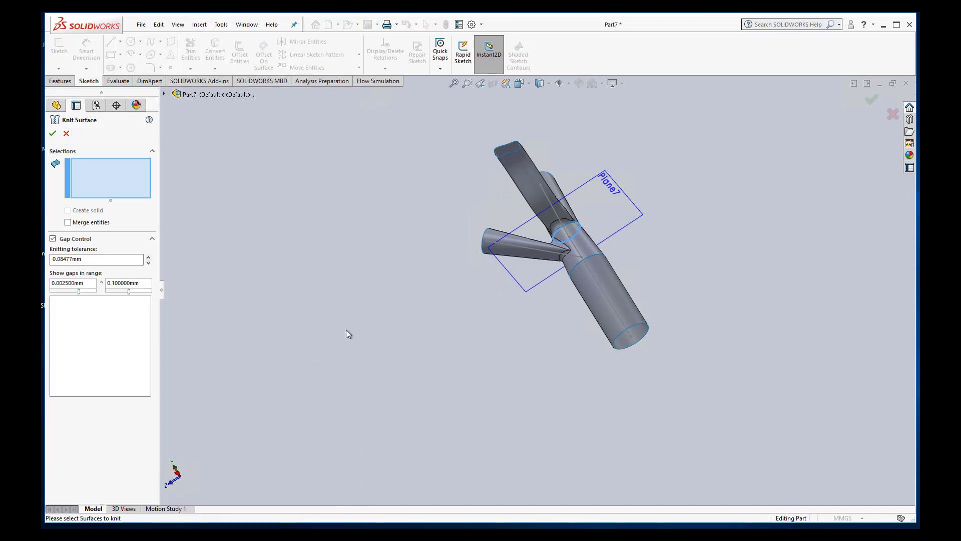
click(626, 301)
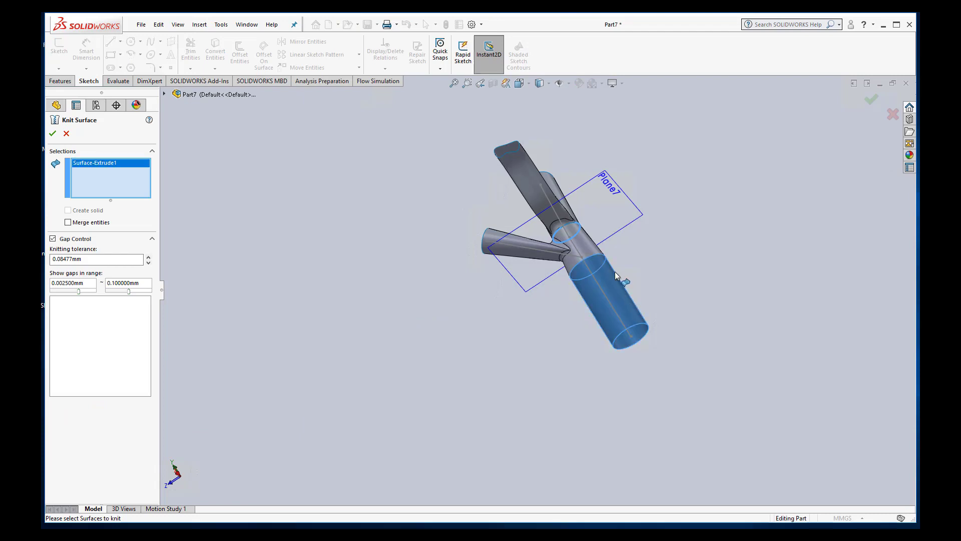
click(584, 239)
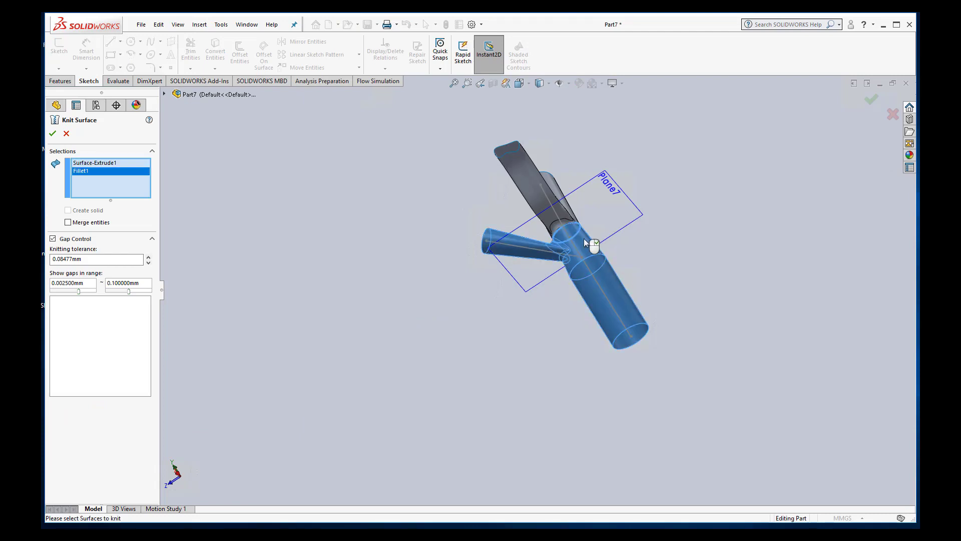
click(519, 177)
middle_drag(725, 282, 666, 340)
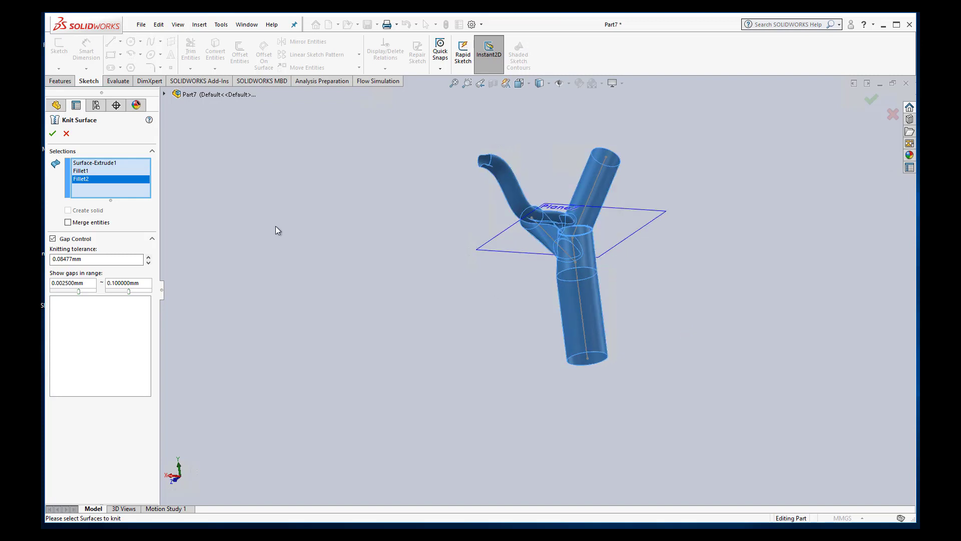
click(53, 134)
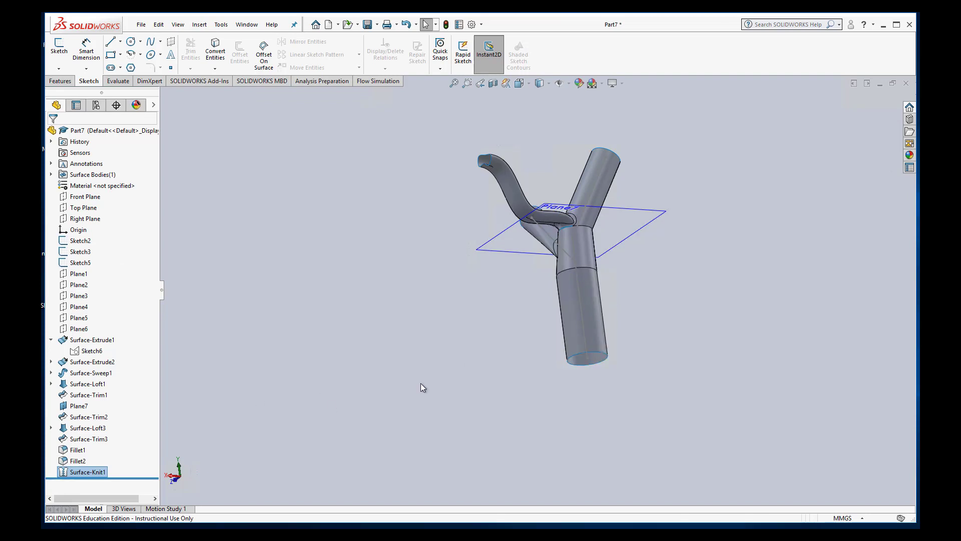
click(585, 301)
click(708, 298)
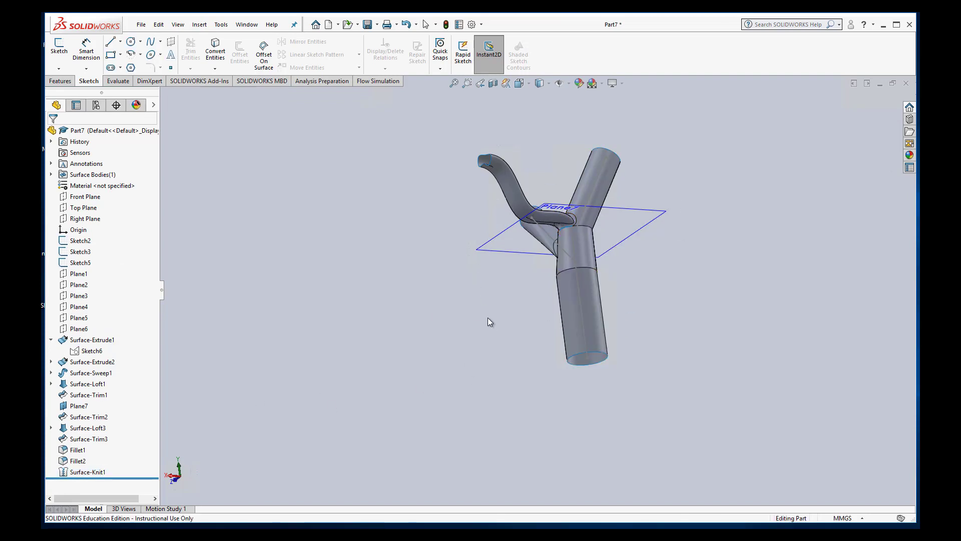
middle_drag(490, 322, 492, 314)
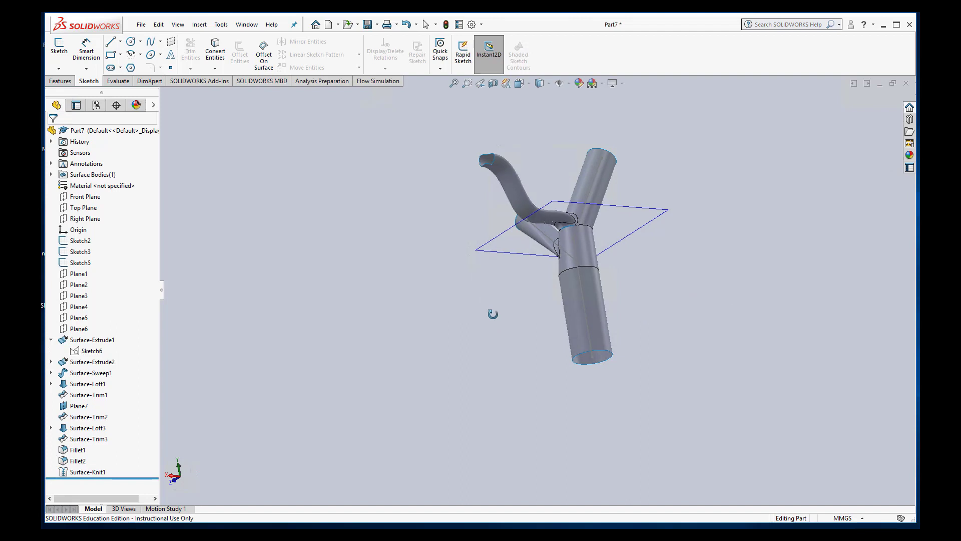
middle_drag(493, 313, 494, 308)
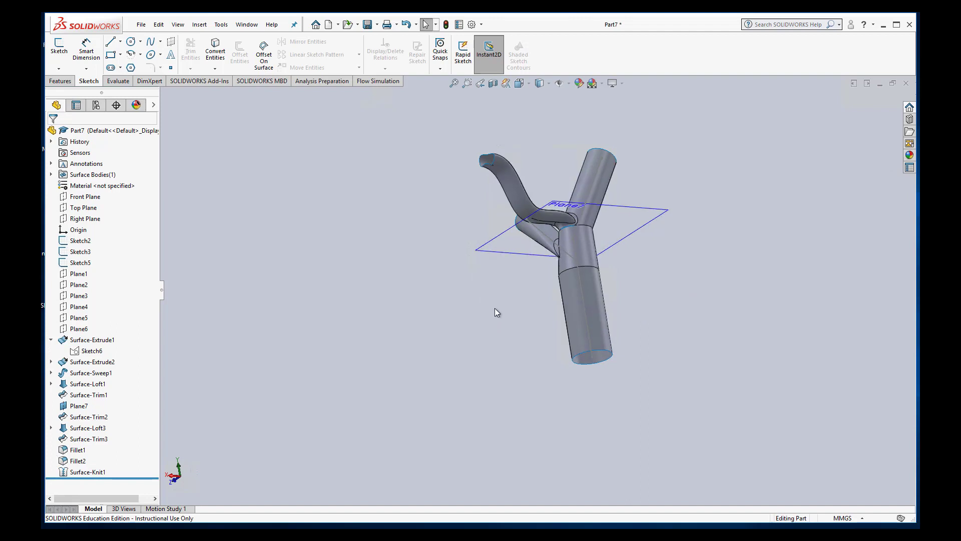
- Start a Thicken feature on the knitted branching tube surface with a thickness of 1 mm
click(198, 25)
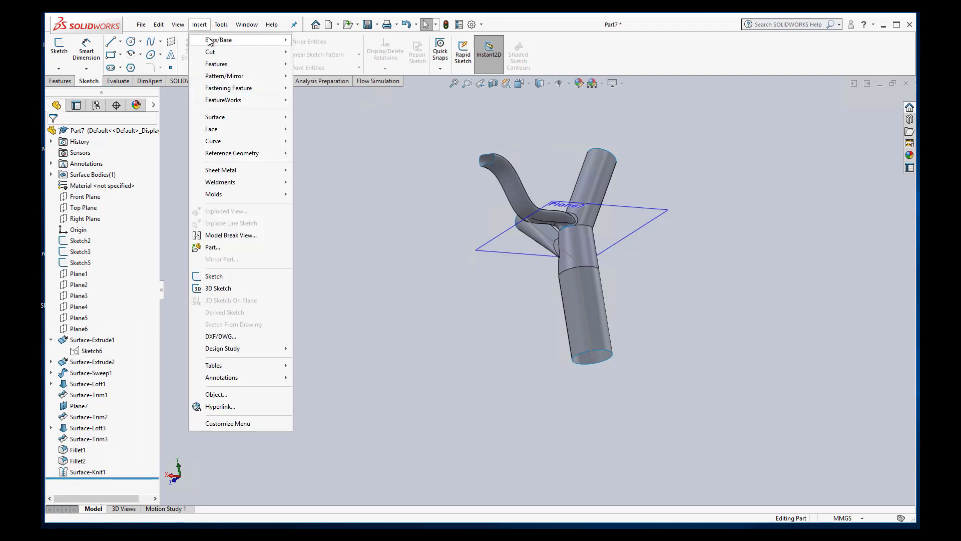
click(197, 22)
click(178, 24)
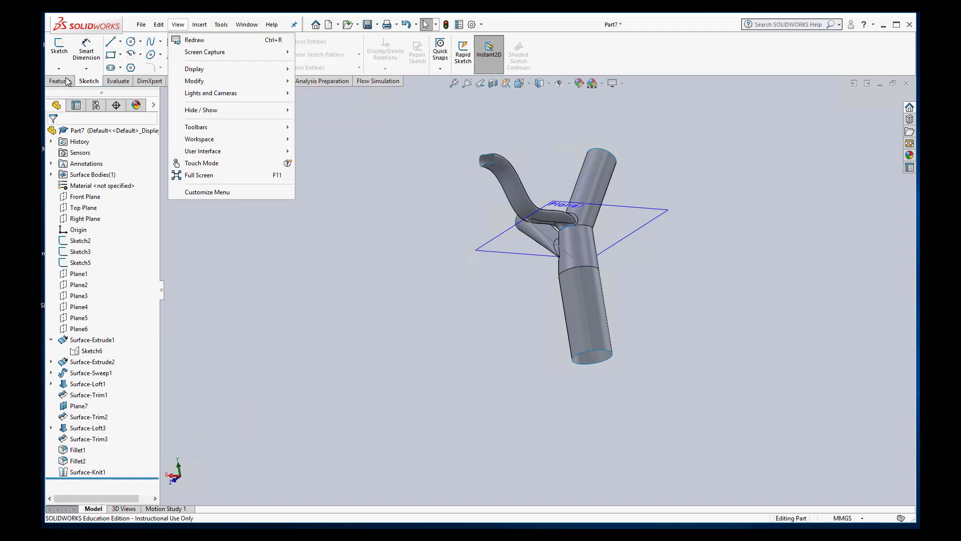
click(63, 81)
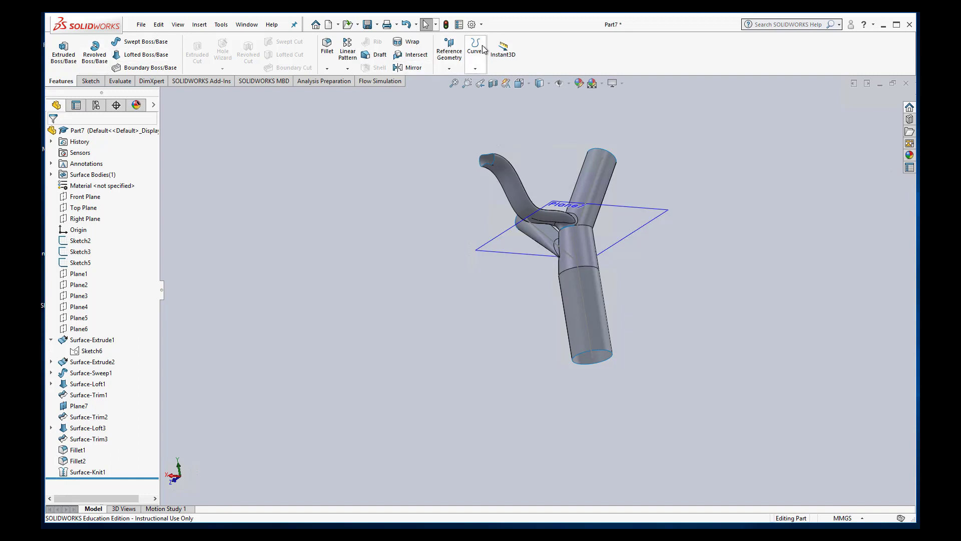
click(200, 25)
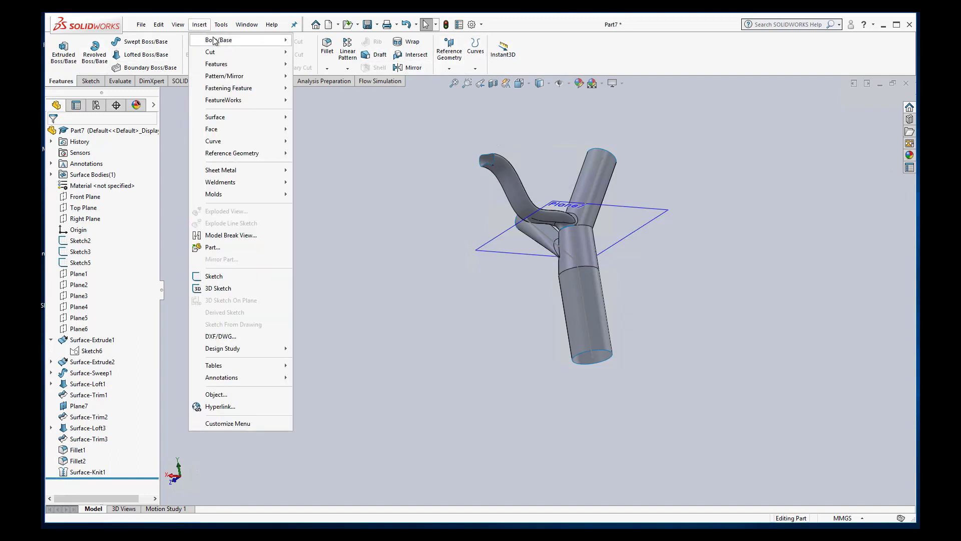
mouse_move(221, 40)
click(321, 101)
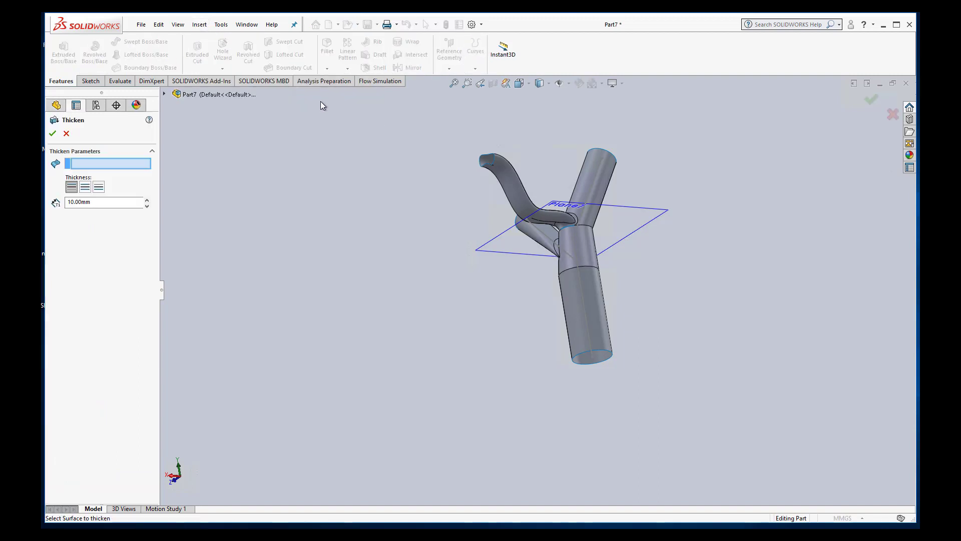
click(572, 299)
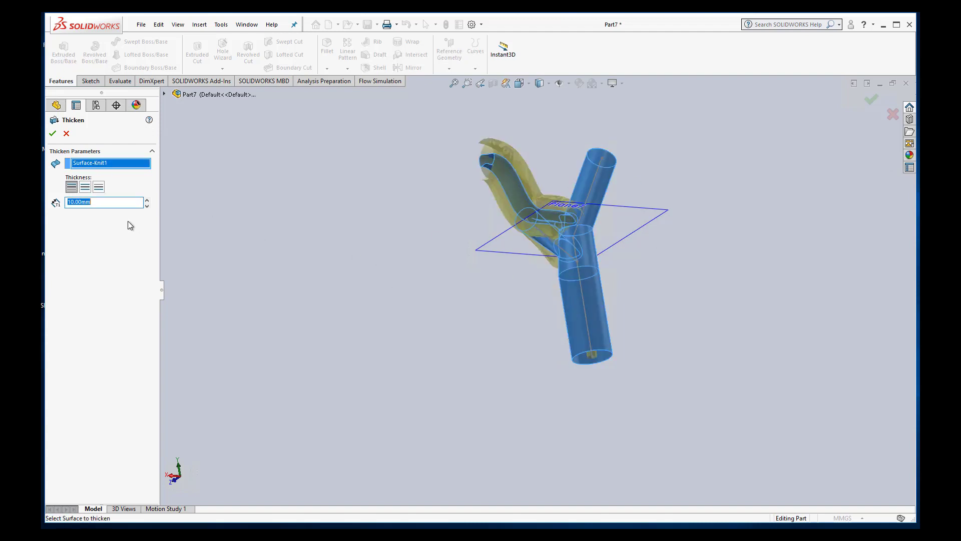
middle_drag(425, 317, 582, 155)
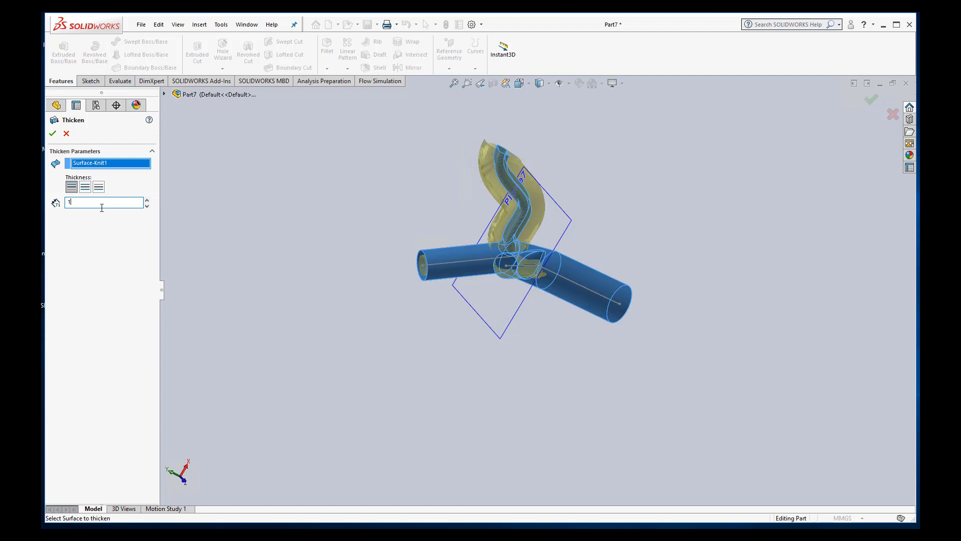
key(Return)
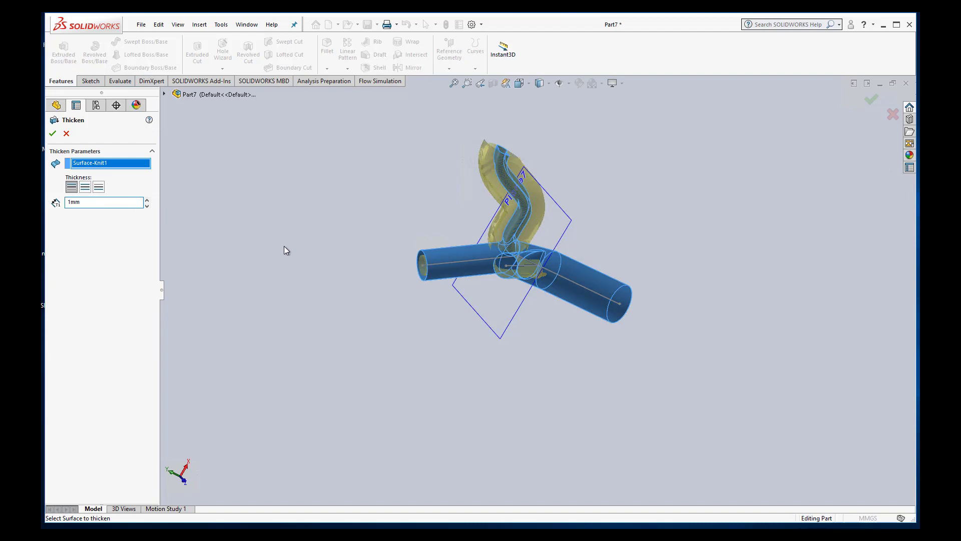
middle_drag(397, 335, 626, 270)
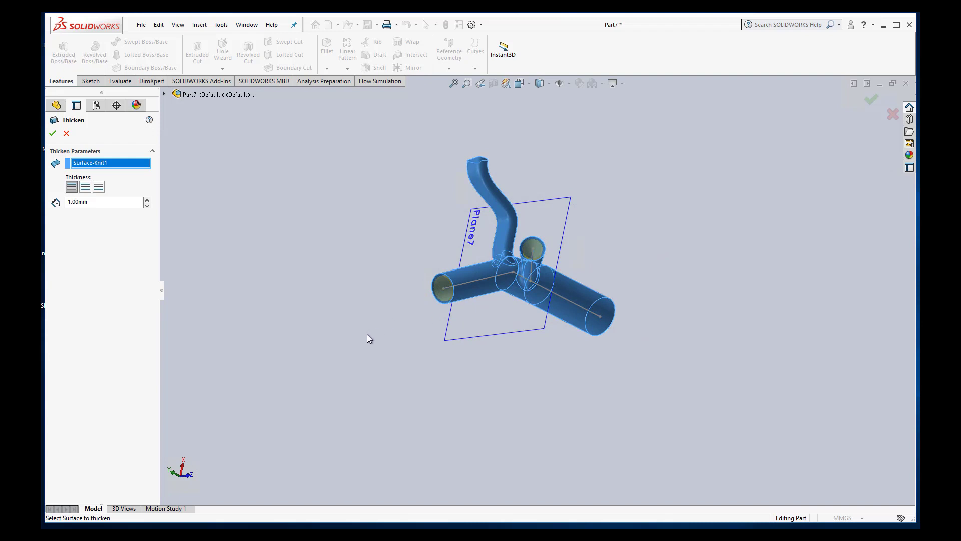
- Switch the thickening to the outer side of the surface and try to apply it with a 0.5 mm thickness
click(86, 190)
click(100, 187)
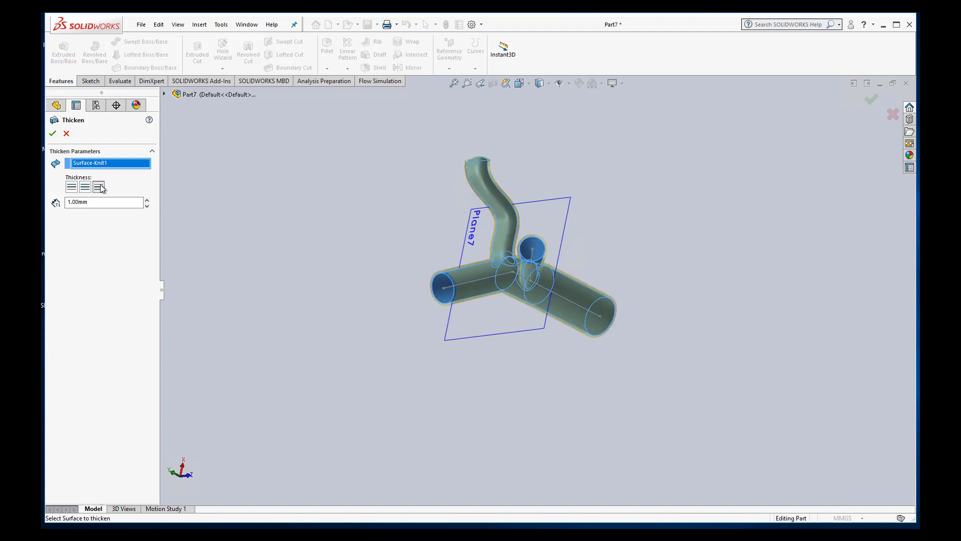
middle_drag(449, 383, 468, 447)
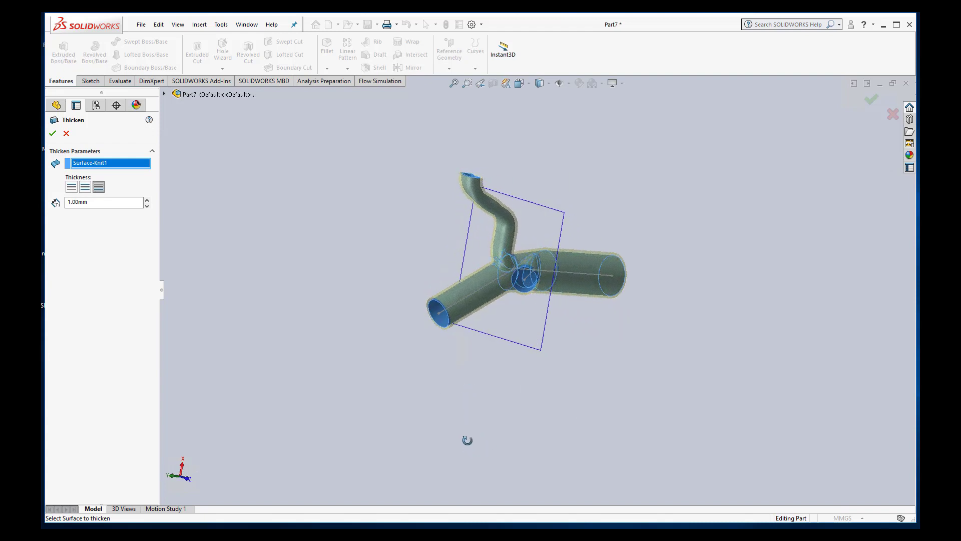
middle_drag(467, 440, 612, 395)
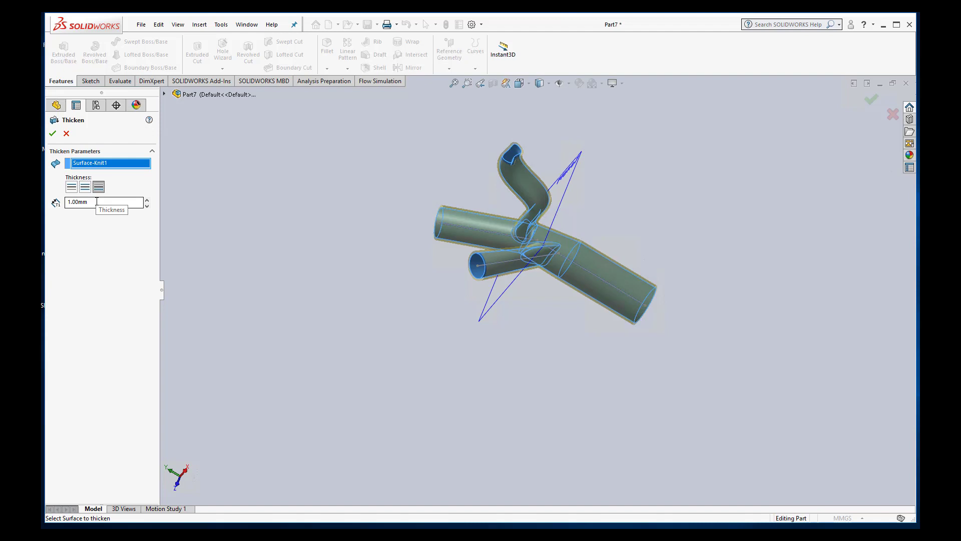
double_click(97, 202)
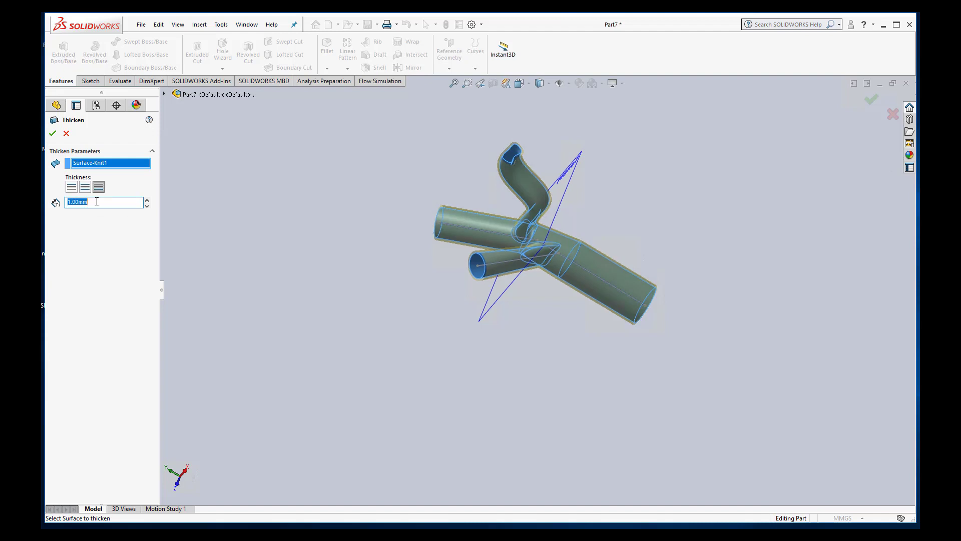
text(0.5)
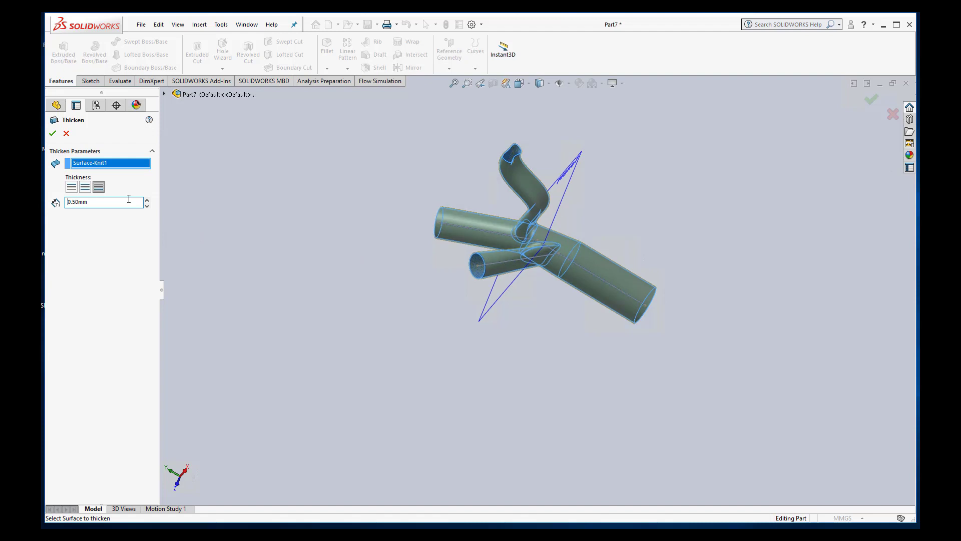
key(Return)
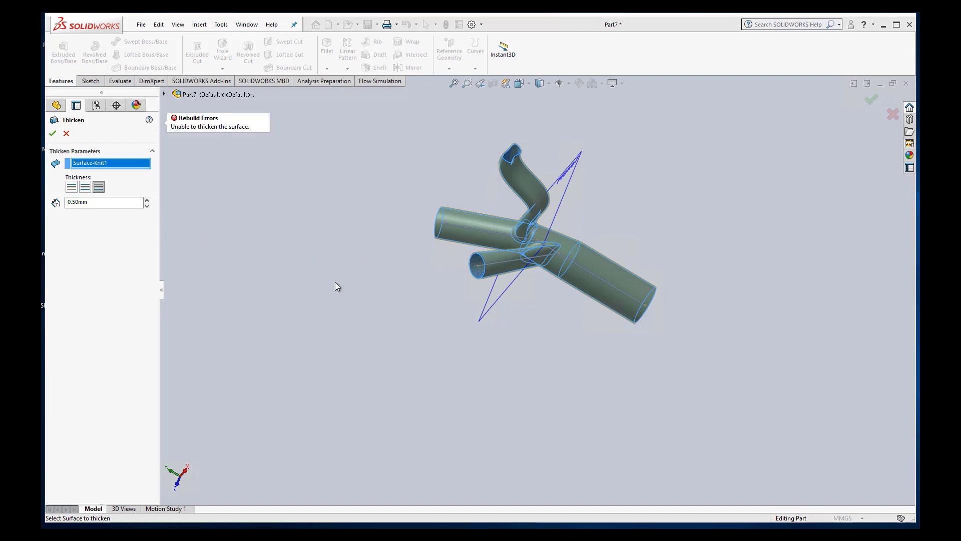
middle_drag(335, 282, 332, 307)
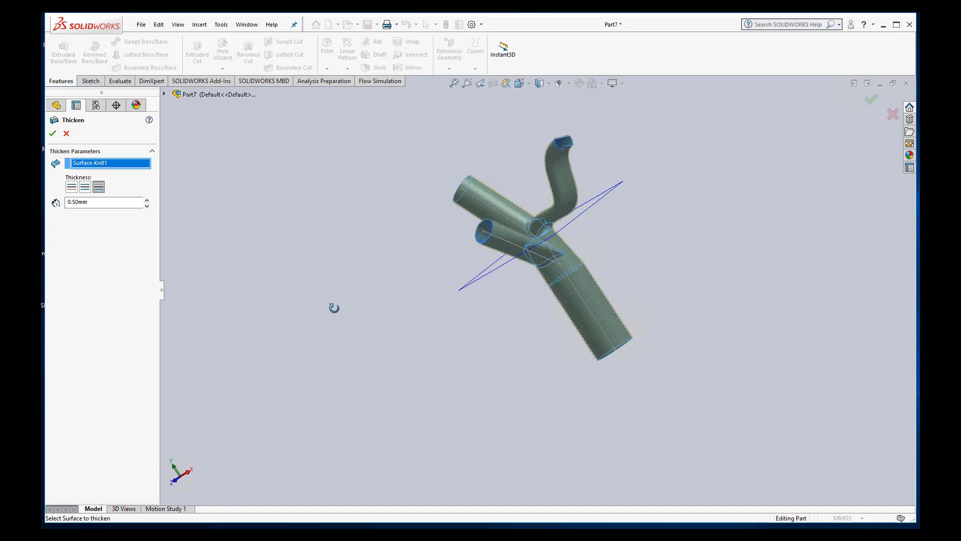
- Try to thicken the knitted surface by 0.1 mm and cancel the Thicken feature
click(78, 202)
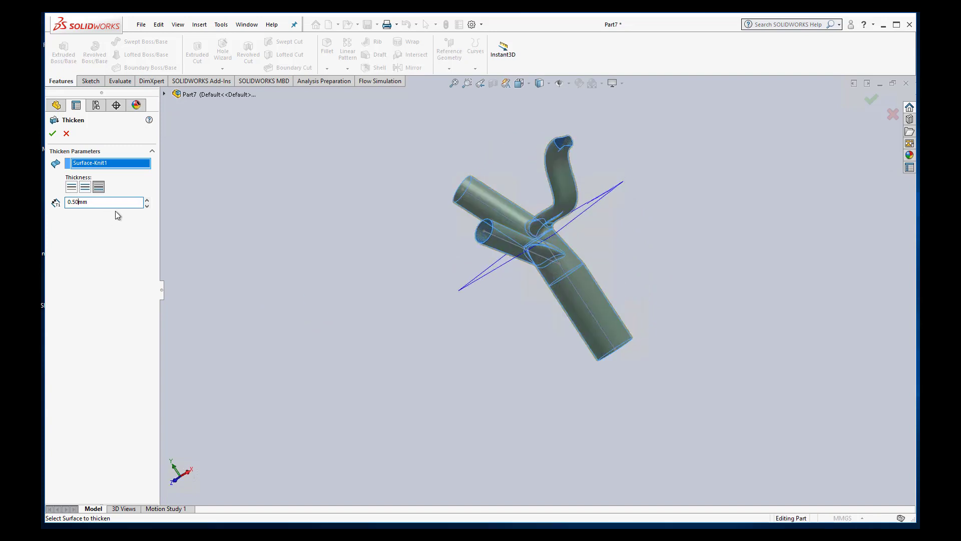
key(BackSpace)
key(BackSpace)
text(1)
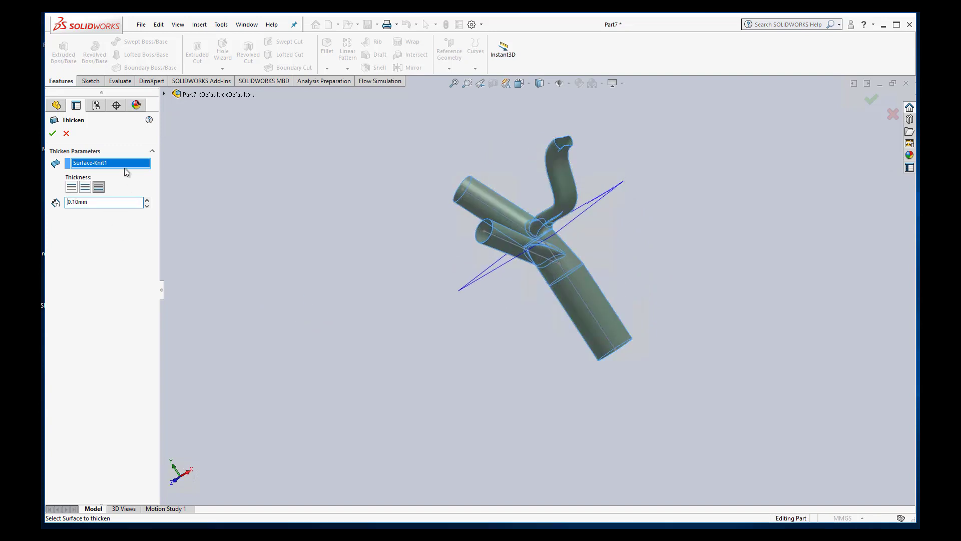
click(53, 133)
click(219, 25)
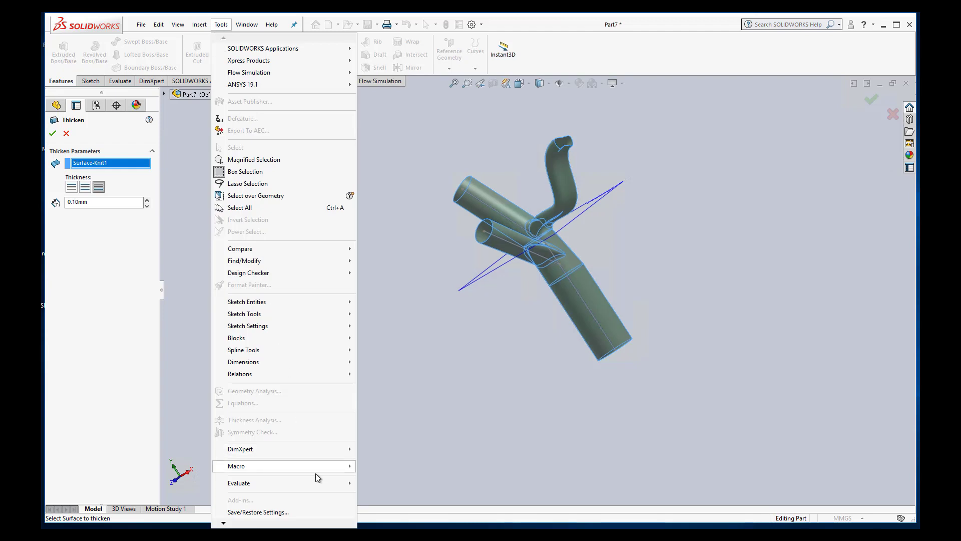
mouse_move(318, 485)
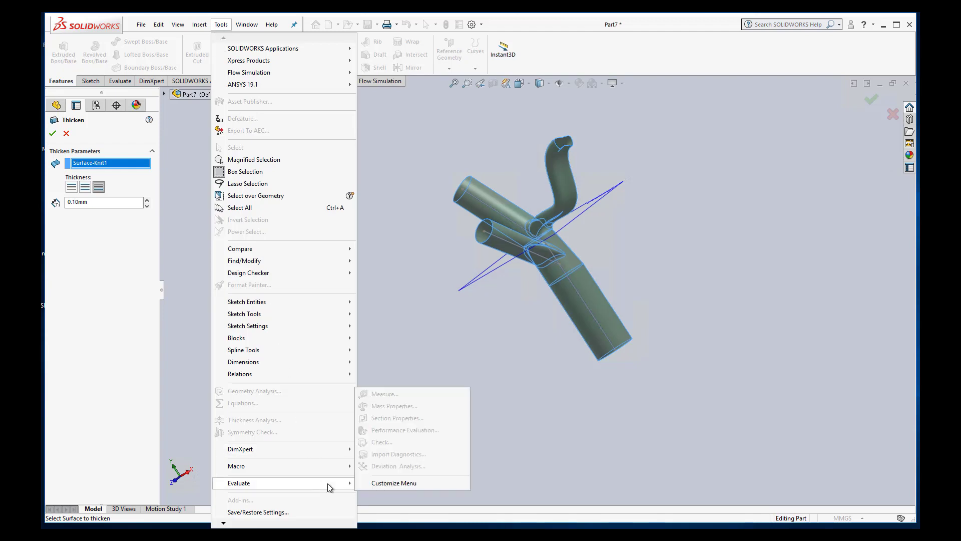
click(68, 134)
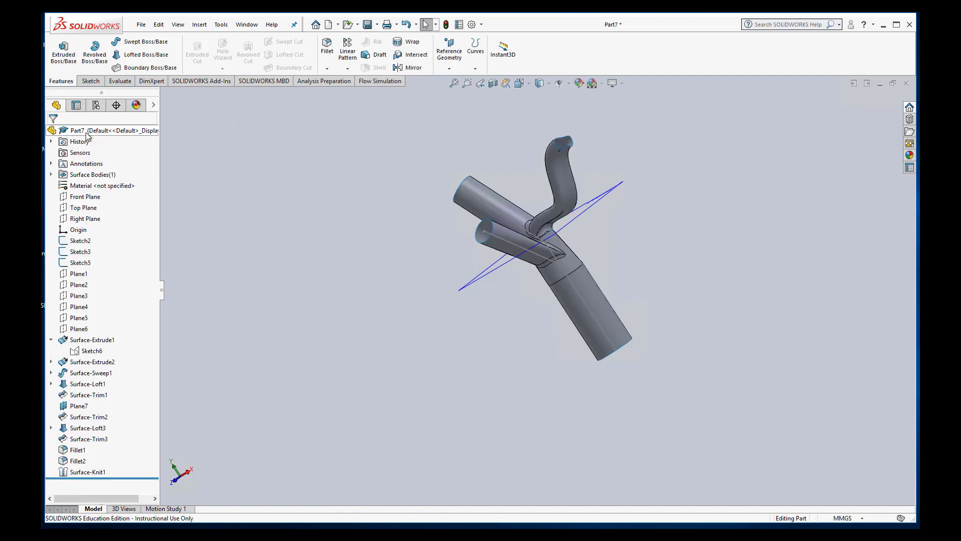
- Run a geometry check on all bodies, including minimum radius of curvature, maximum edge gap and maximum vertex gap
click(221, 24)
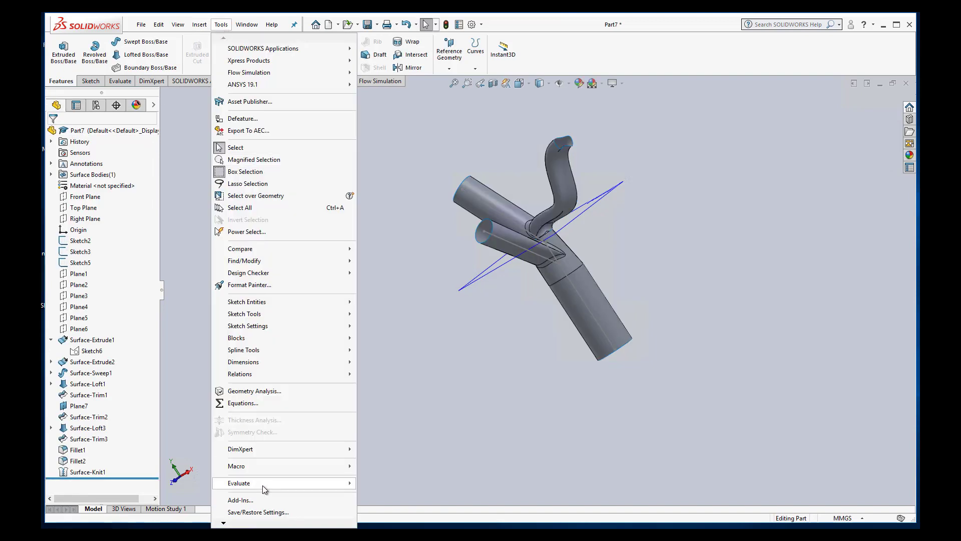
mouse_move(303, 485)
click(388, 444)
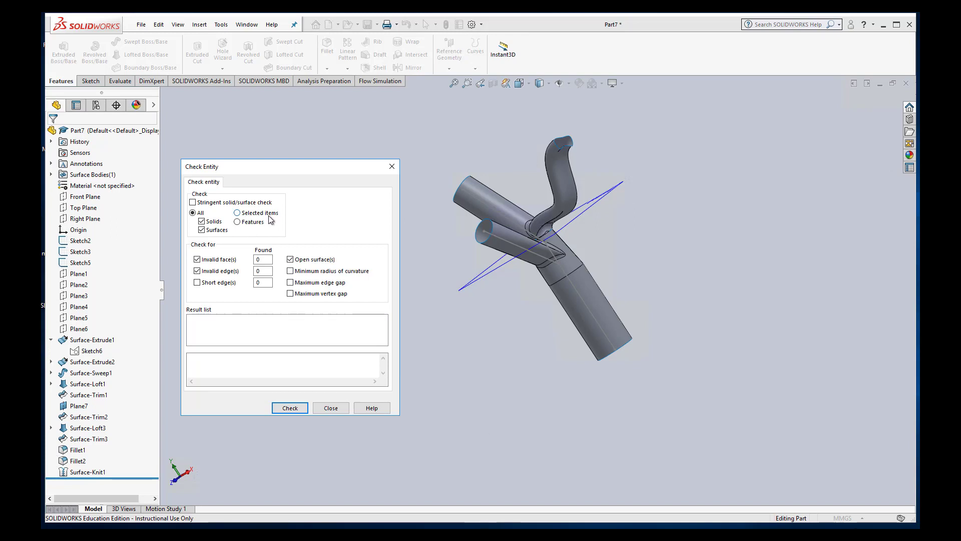
click(309, 272)
click(309, 284)
click(292, 408)
click(235, 367)
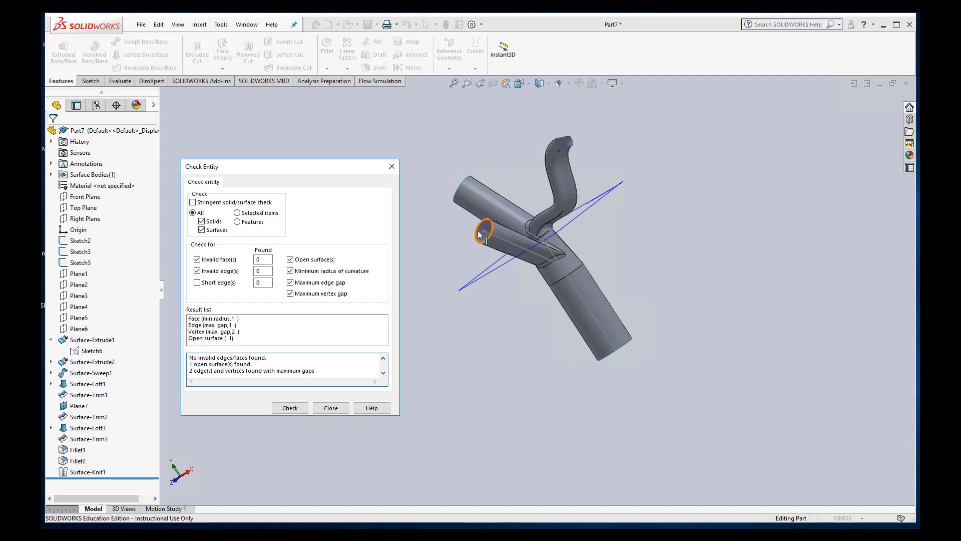
- Examine the check results for the minimum-radius face, maximum edge gap, maximum vertex gap and open surface
click(220, 319)
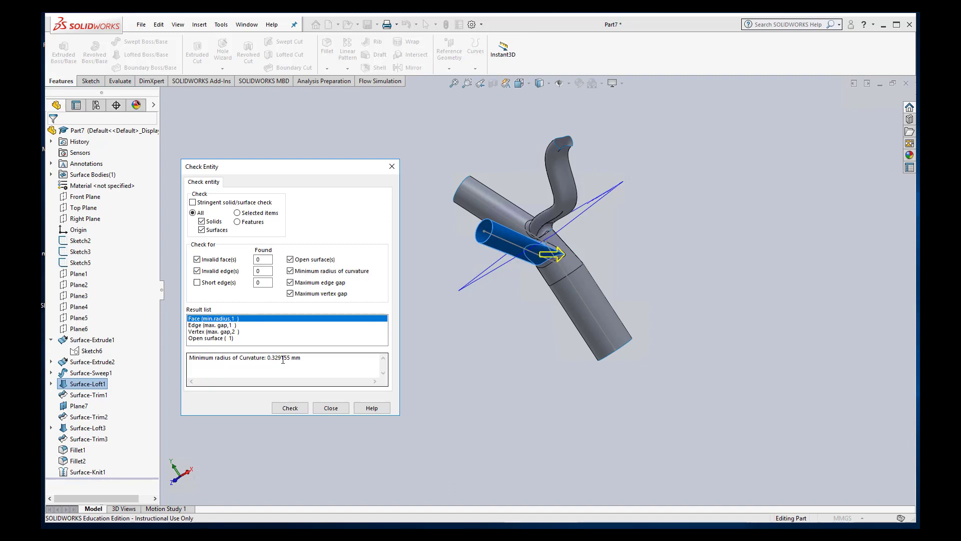
click(219, 325)
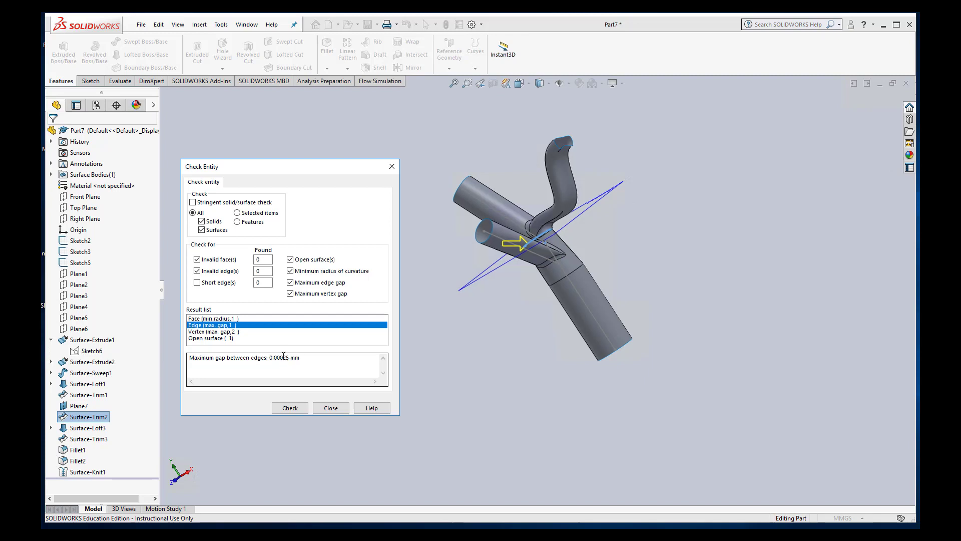
click(215, 332)
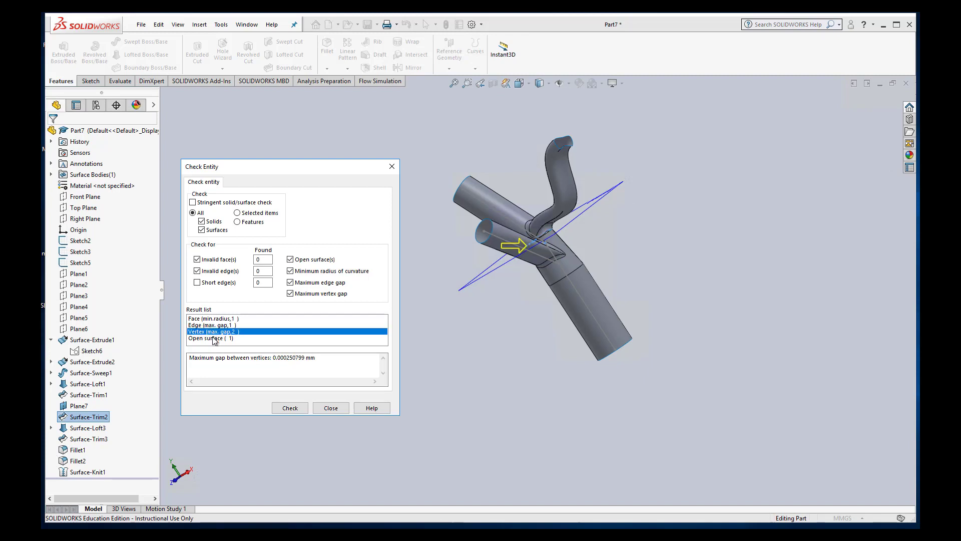
click(213, 337)
click(216, 333)
click(220, 325)
click(219, 332)
click(220, 326)
click(217, 333)
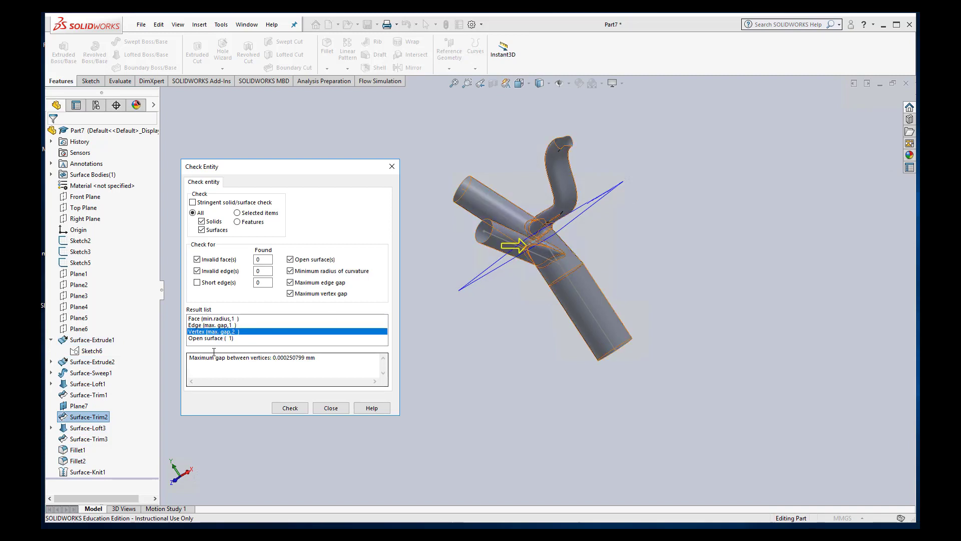
- Inspect where the maximum edge and vertex gaps lie at the upper tube's junction with the trunk, and close the check
click(222, 326)
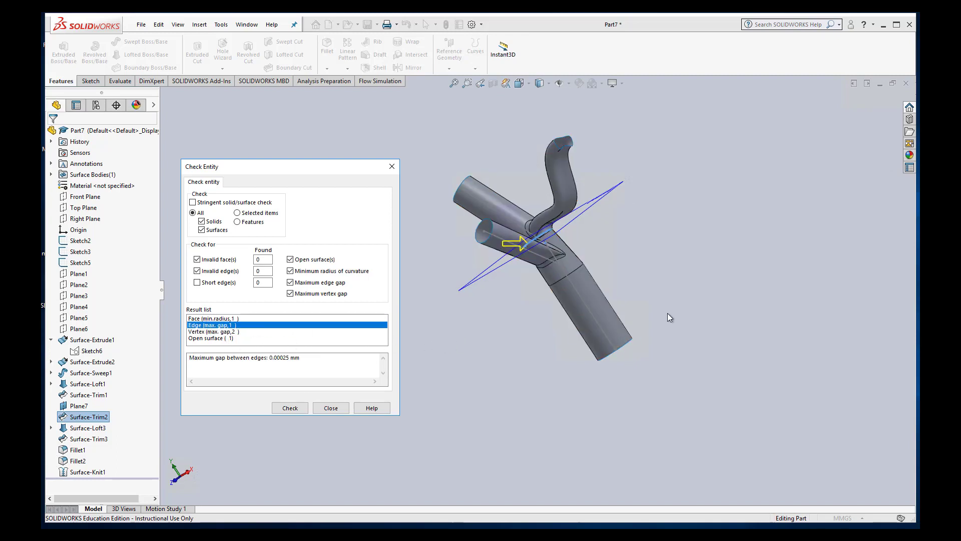
middle_drag(668, 313, 488, 471)
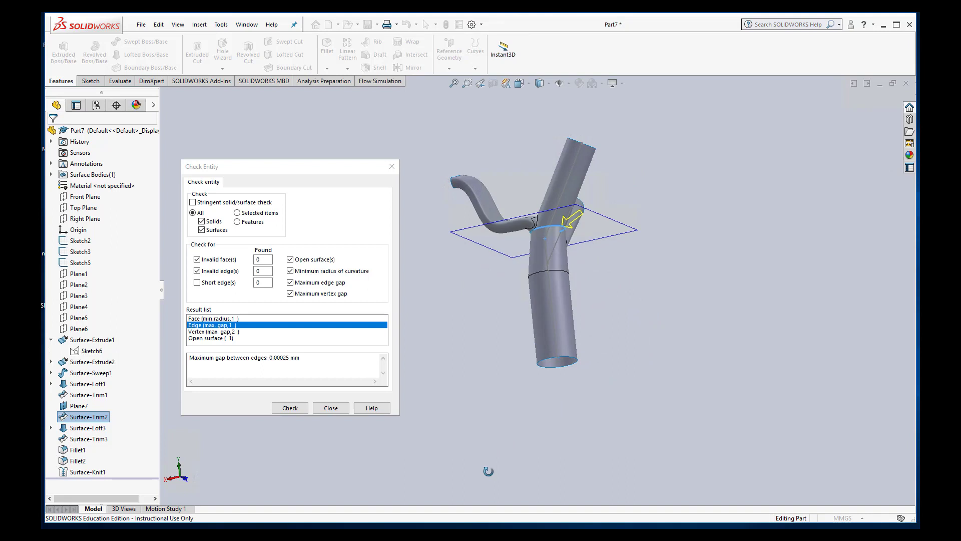
scroll(532, 276, up, 5)
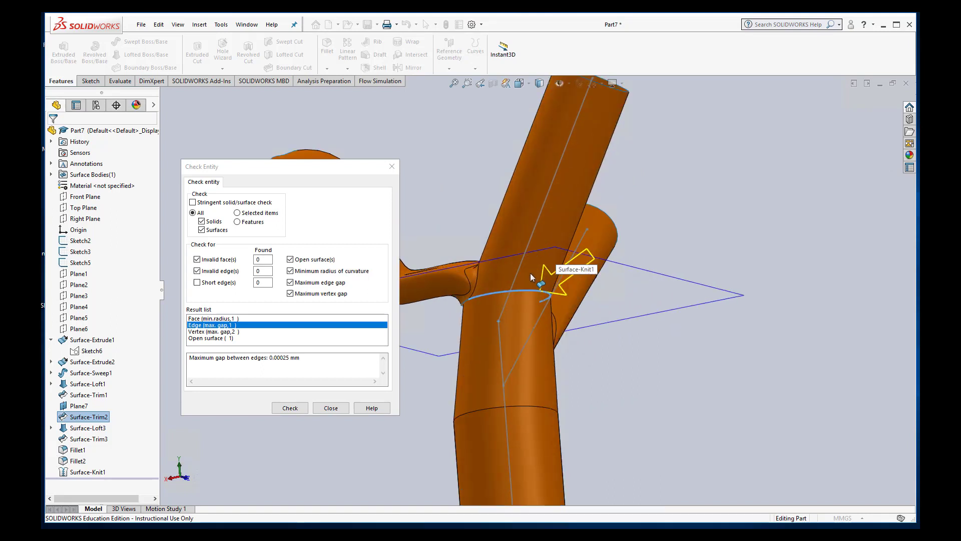
middle_drag(686, 418, 719, 415)
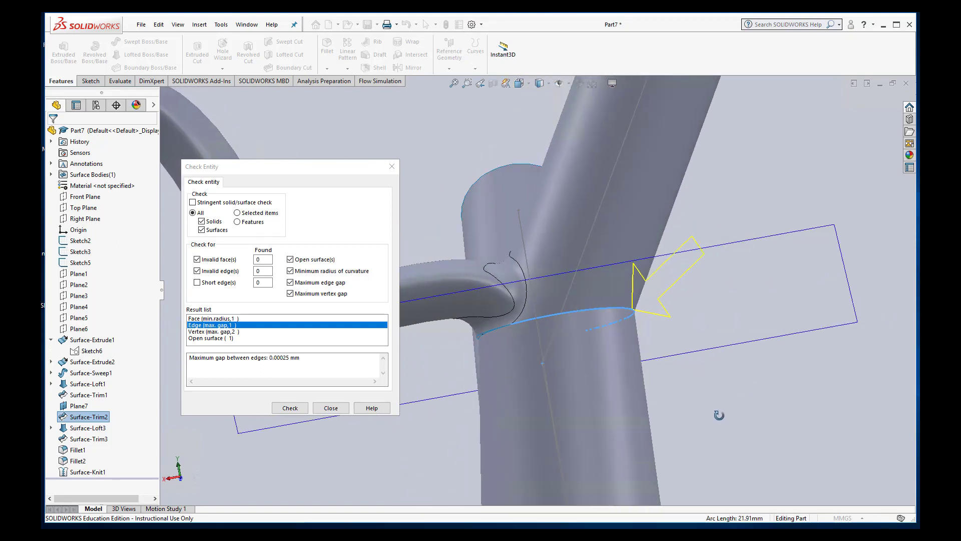
click(213, 332)
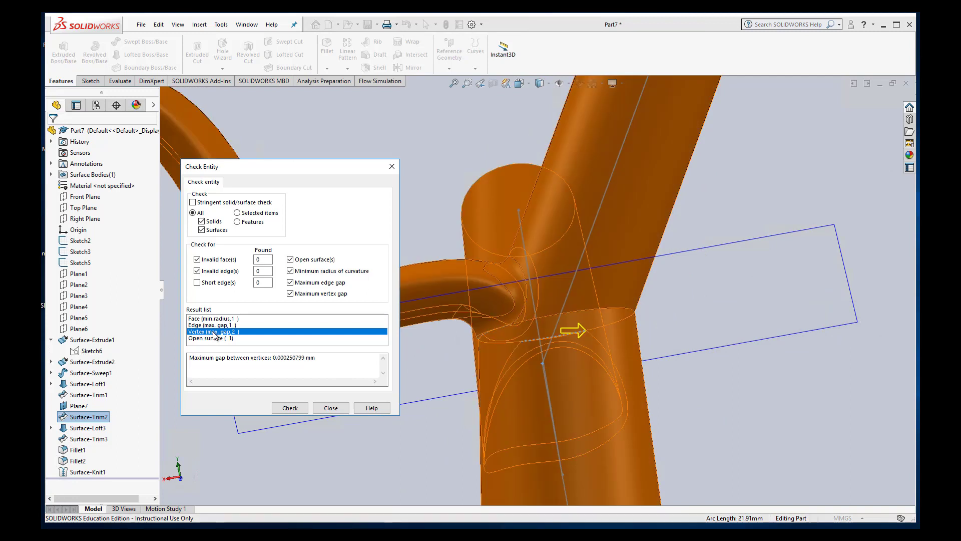
click(217, 326)
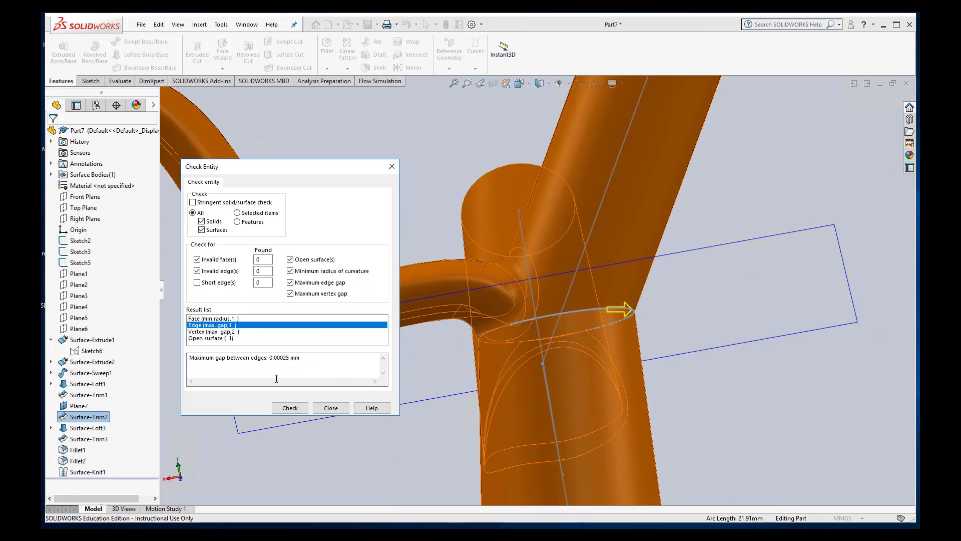
click(332, 408)
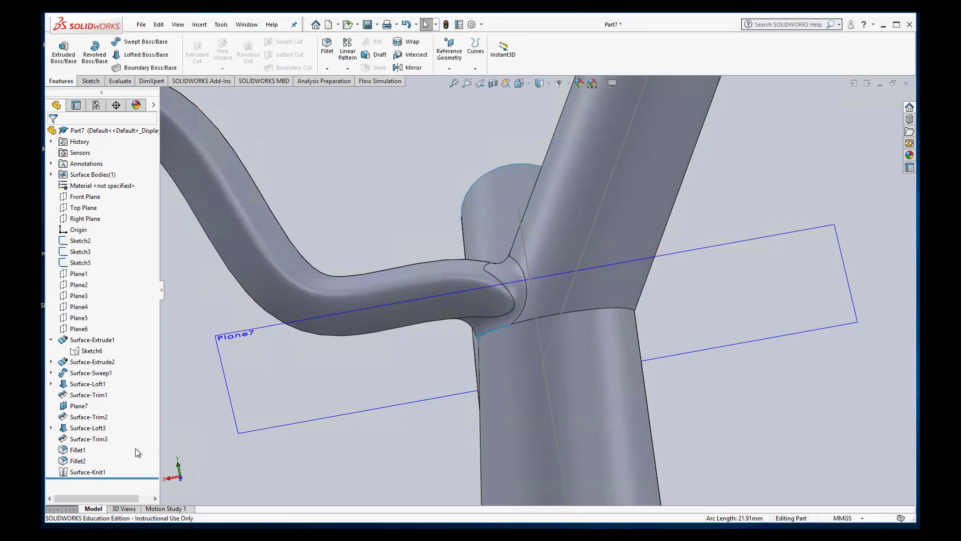
- Reopen the knitted surface's definition to review its merge and gap control settings, and accept it
click(85, 472)
click(93, 442)
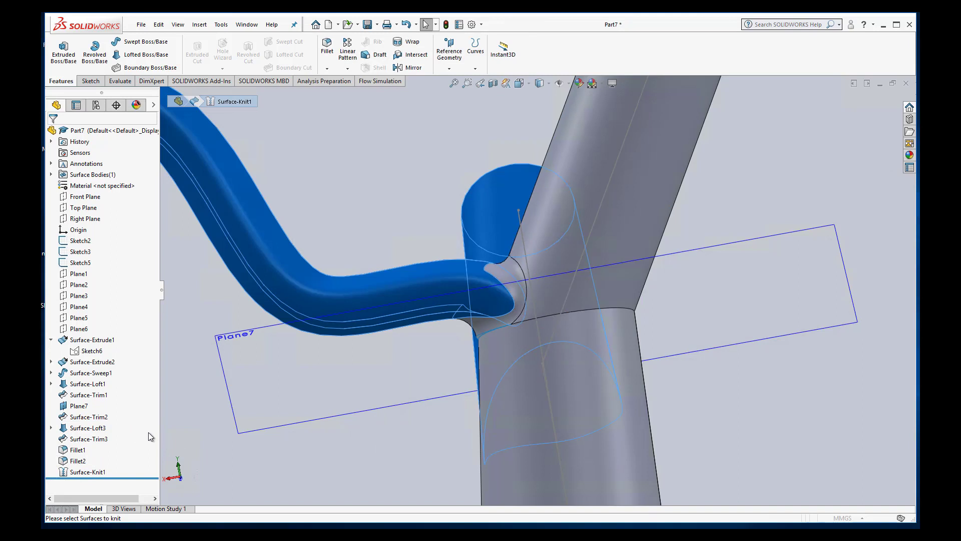
scroll(85, 293, up, 1)
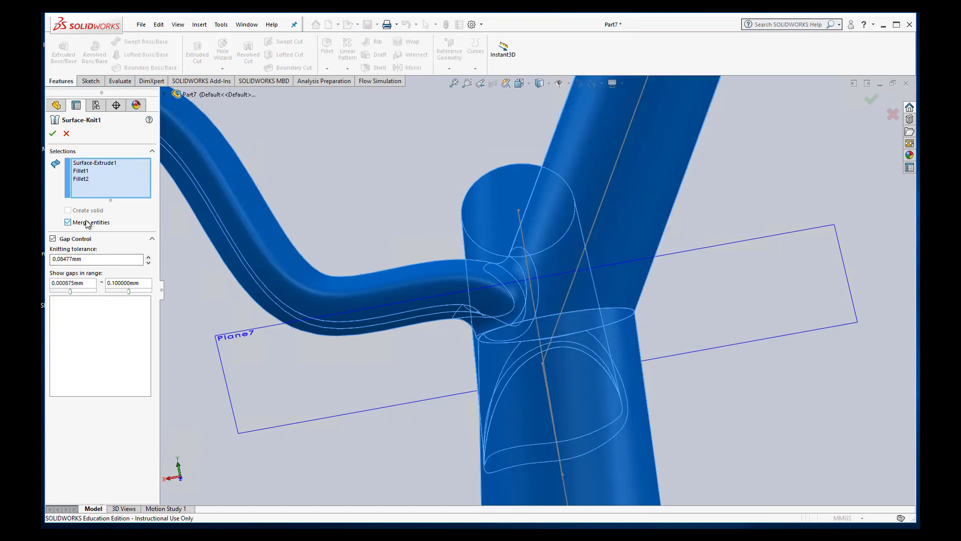
click(52, 133)
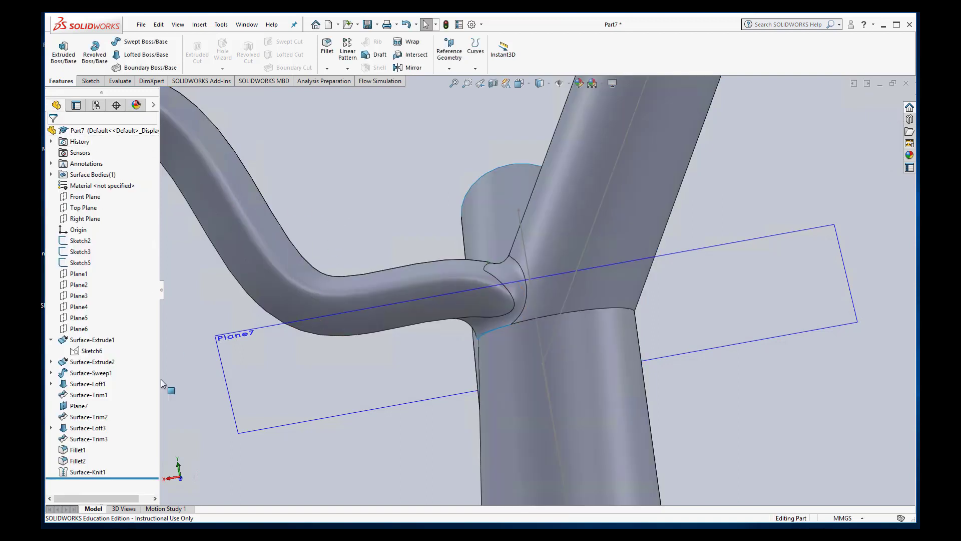
- Try to thicken the re-accepted knit surface by 0.10 mm
click(198, 25)
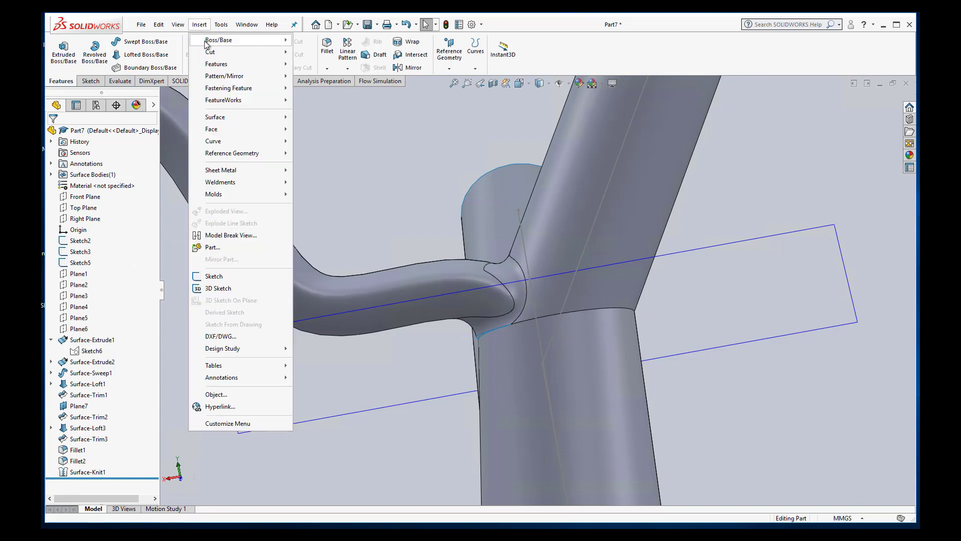
mouse_move(208, 42)
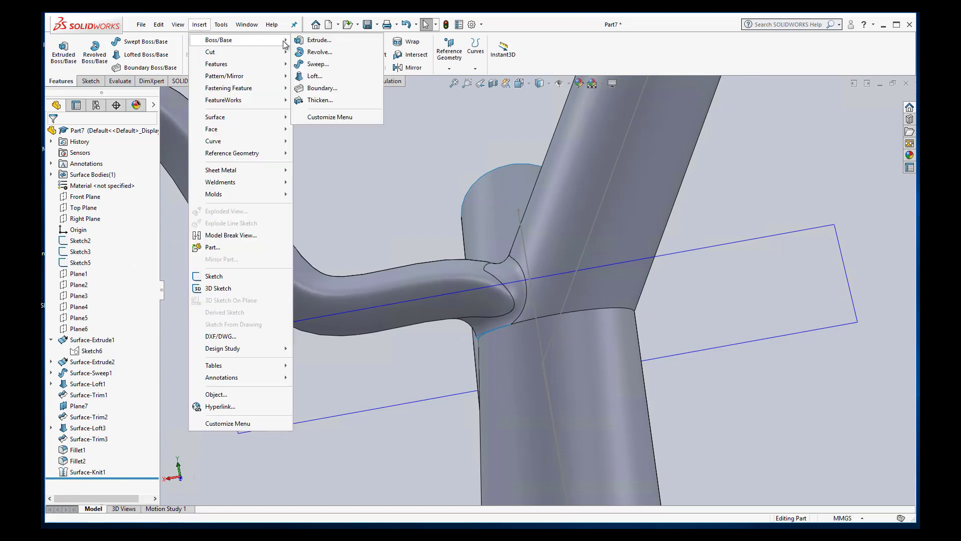
click(316, 100)
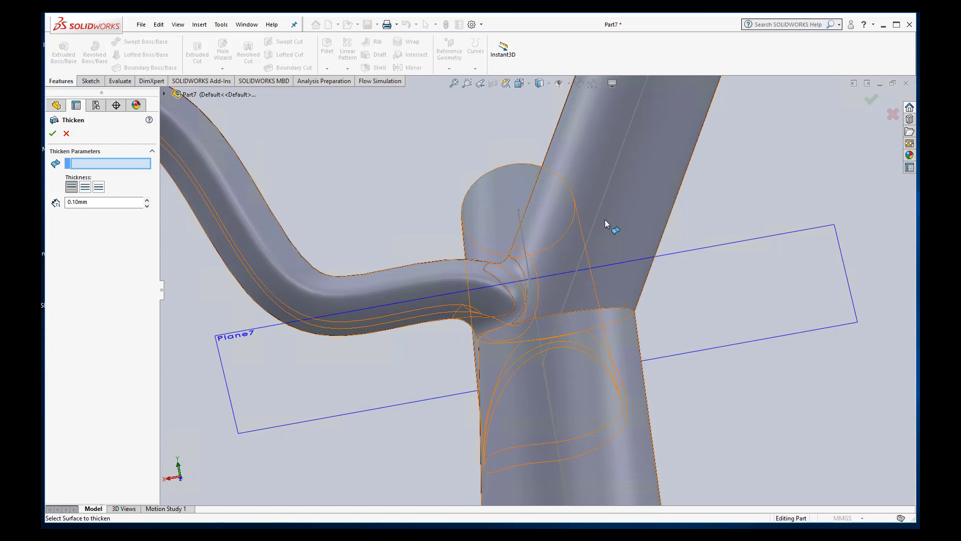
click(630, 212)
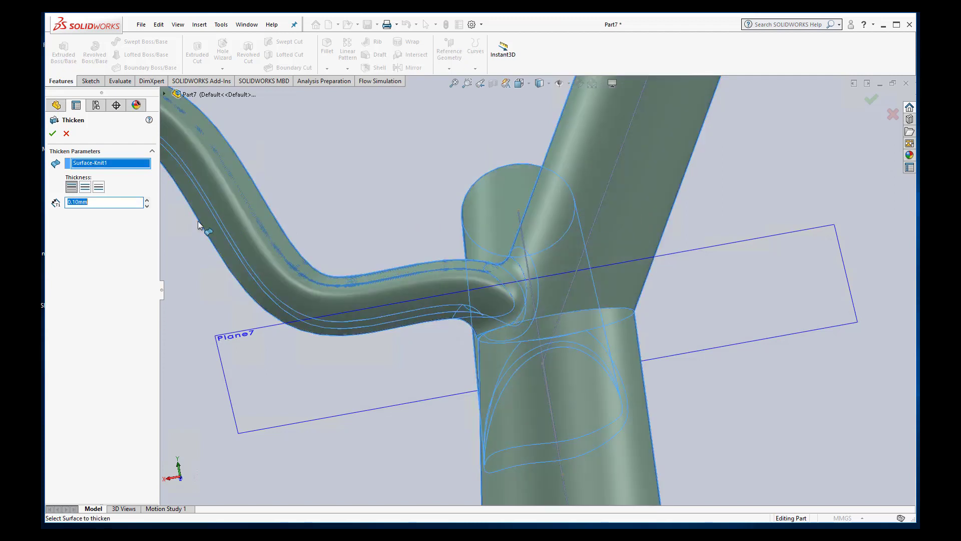
click(52, 133)
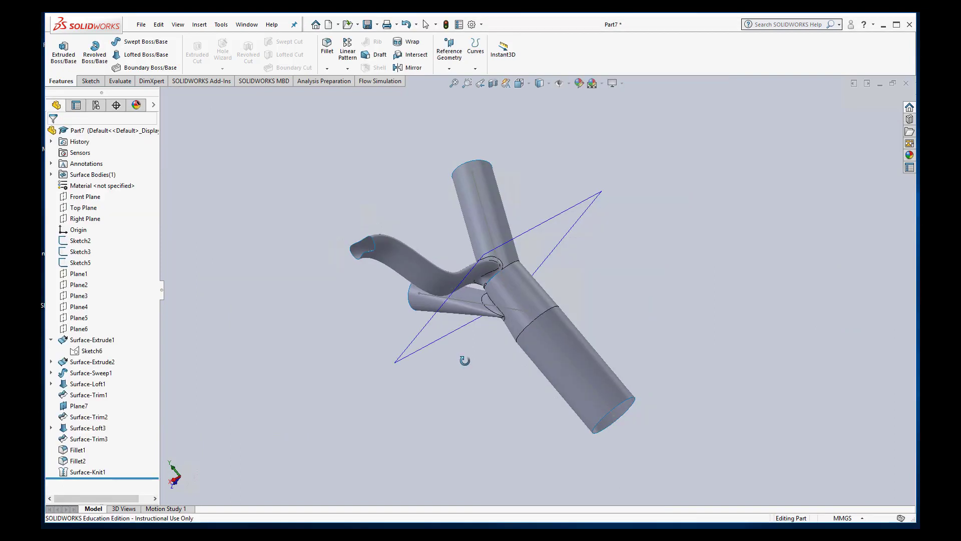
- Inspect the edges where the upper tube's fillet and the side branch's fillet meet the seam around the trunk
middle_drag(464, 361, 522, 287)
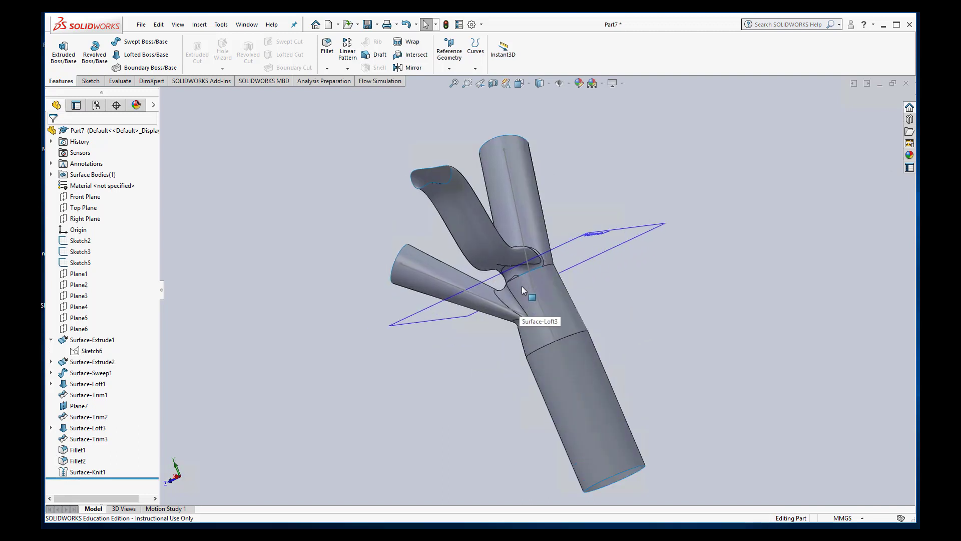
scroll(551, 272, down, 6)
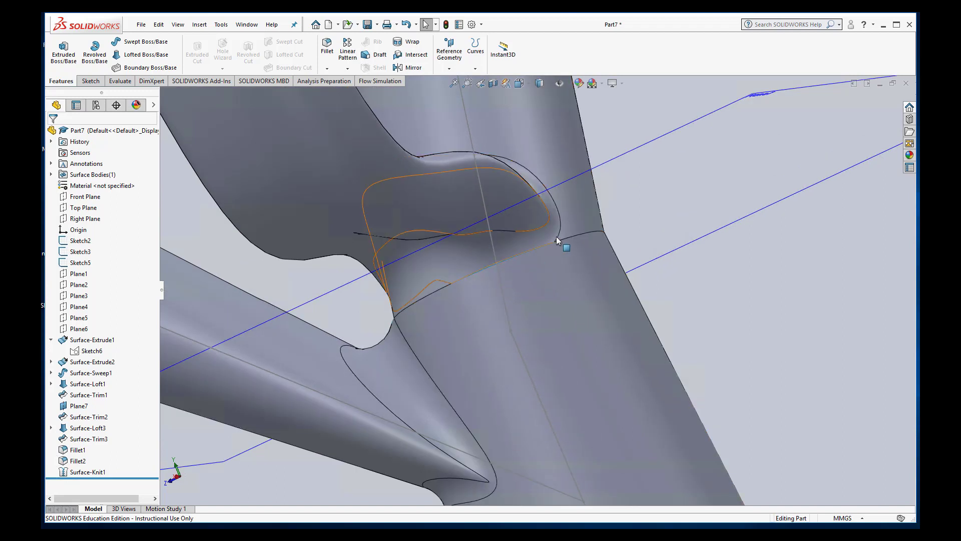
click(491, 264)
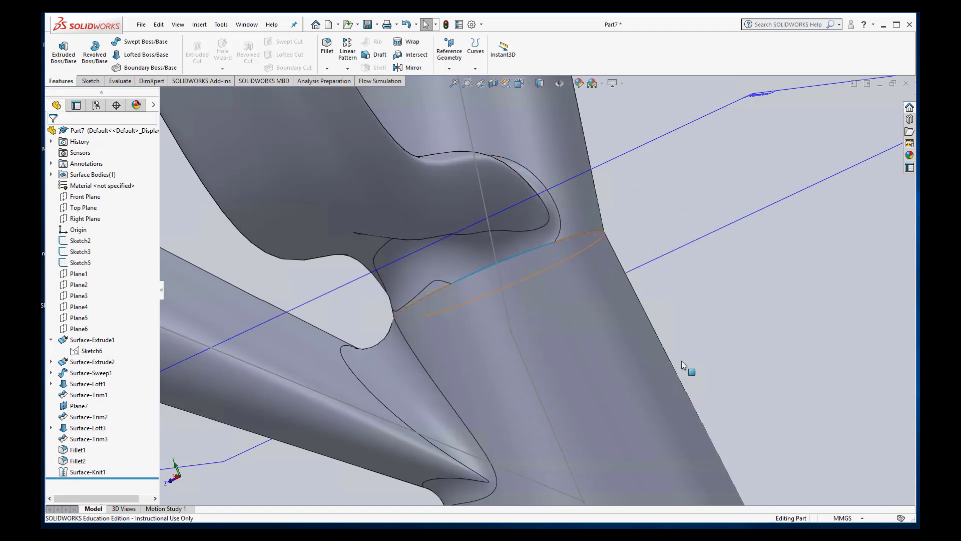
middle_drag(715, 368, 869, 369)
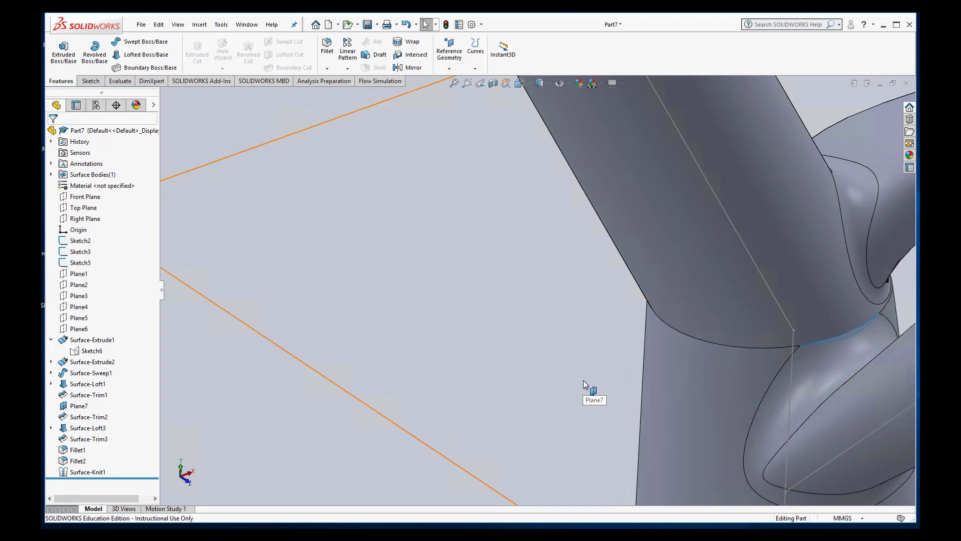
mouse_move(584, 379)
middle_down()
mouse_move(515, 358)
mouse_move(444, 369)
middle_up()
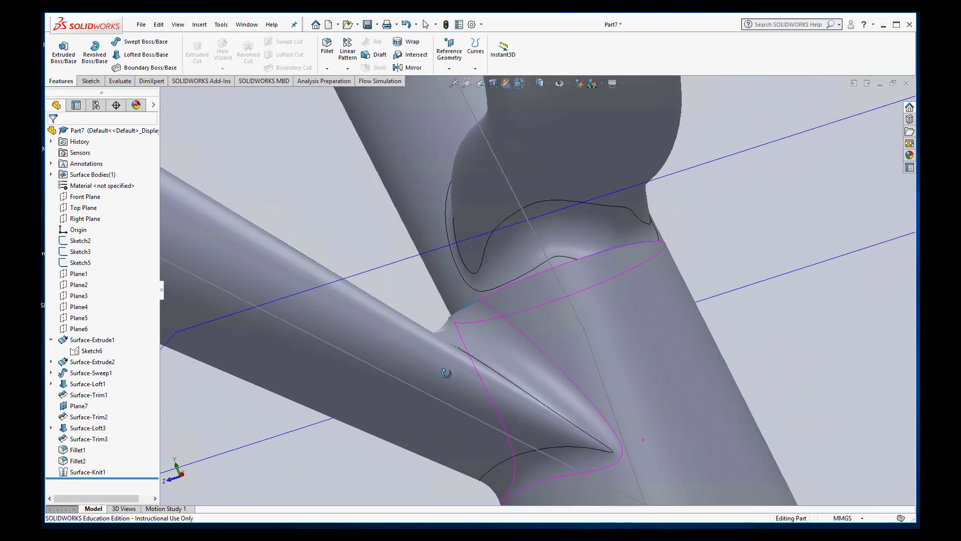
middle_drag(770, 343, 698, 382)
- Roll the feature history back to just after Fillet1 and try a 1 mm radius on that side-branch fillet
click(80, 473)
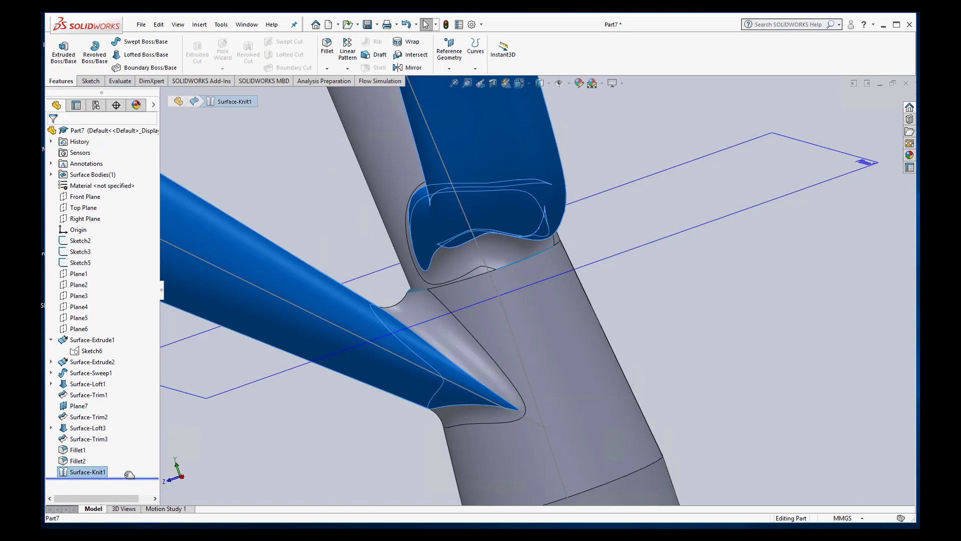
drag(125, 479, 78, 456)
click(79, 454)
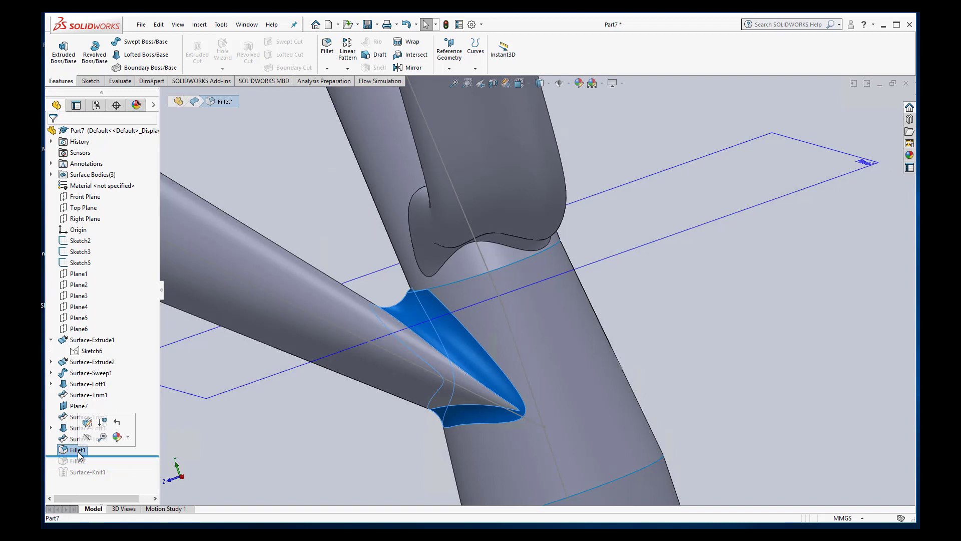
right_click(78, 454)
click(75, 454)
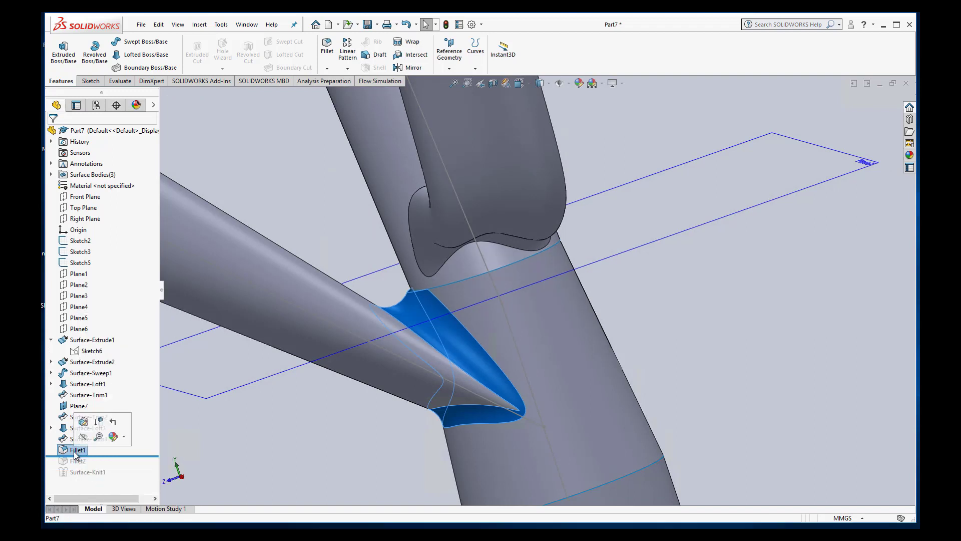
click(83, 423)
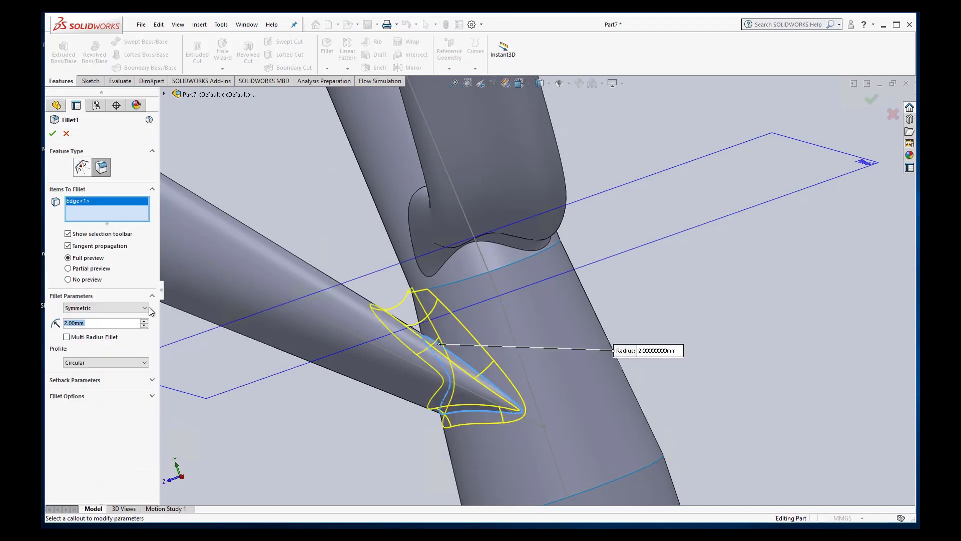
text(1)
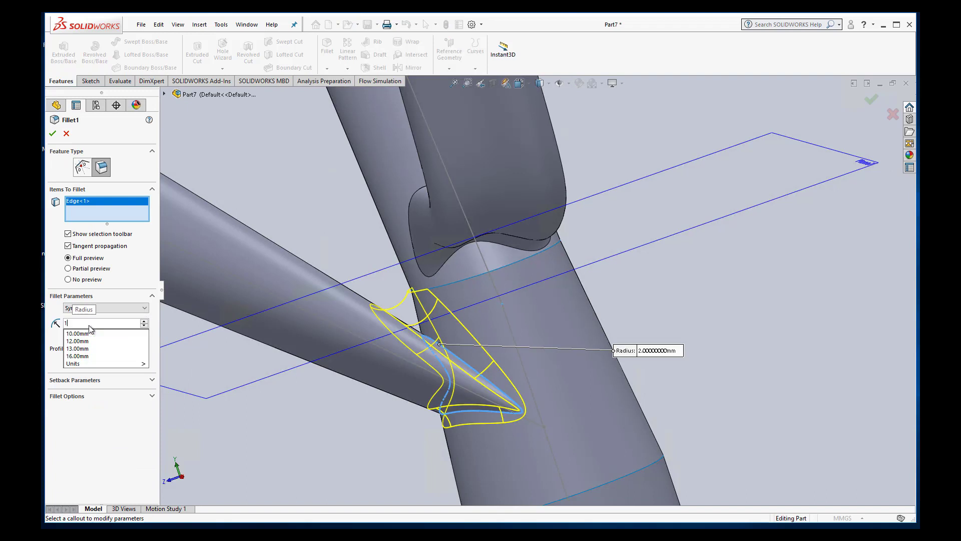
key(Return)
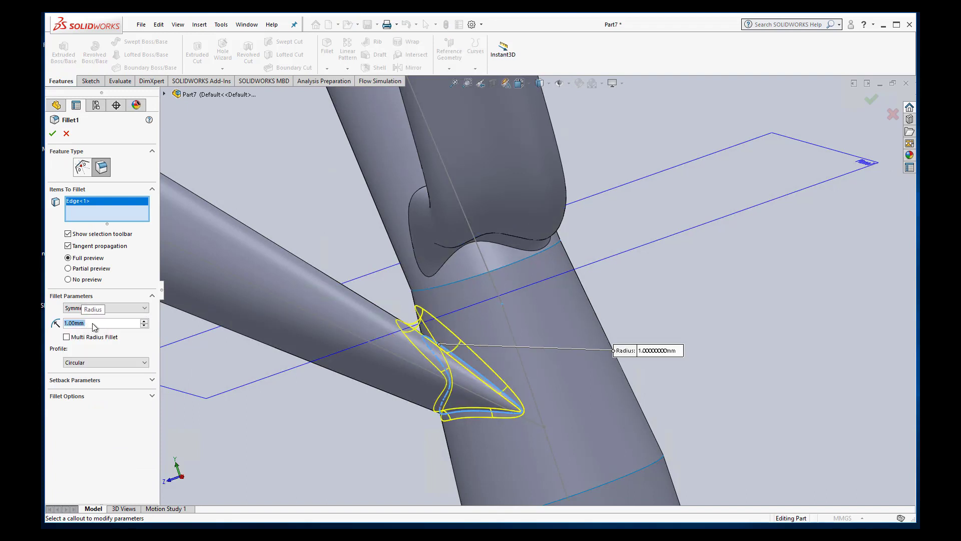
- Try a 1.5 mm radius on Fillet1, settle on 1.4 mm, and accept the fillet
text(1.5)
key(Return)
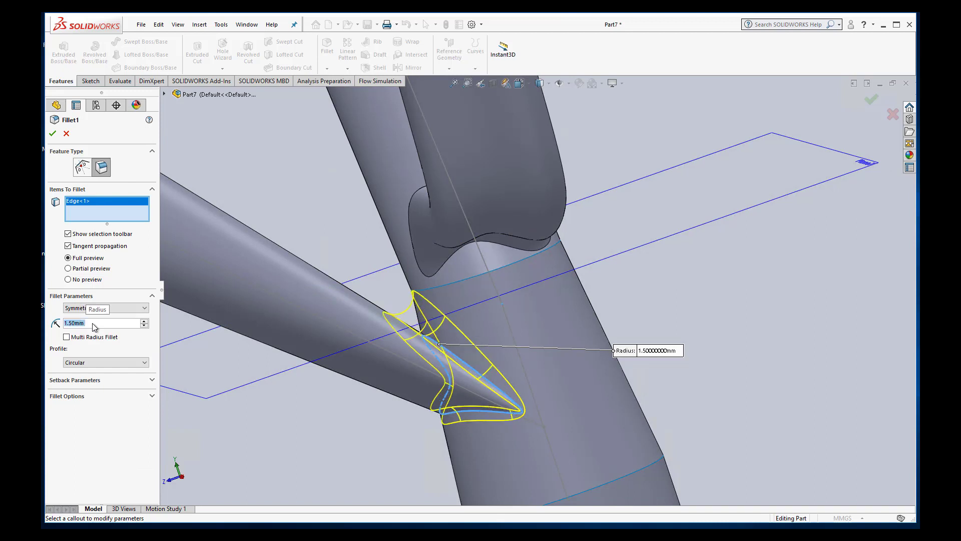
text(1.)
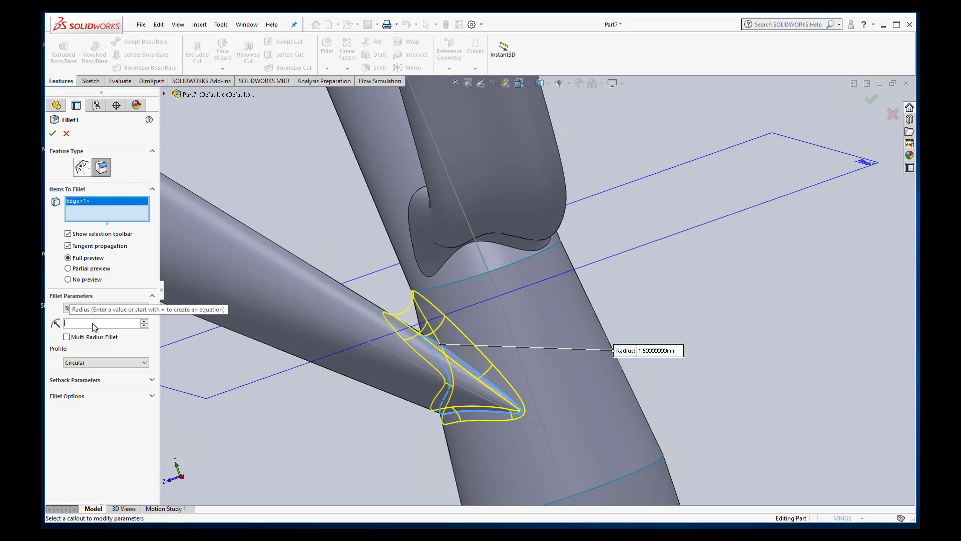
text(4mm)
key(Return)
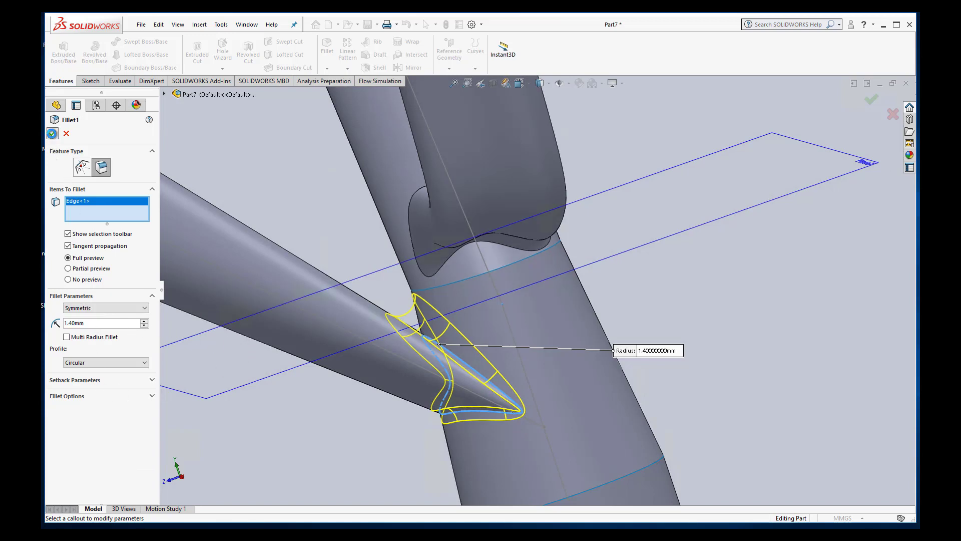
click(52, 133)
- Roll the history forward to include Fillet2 and try a 1.4 mm radius at the upper tube's junction with the trunk
middle_drag(653, 316, 358, 396)
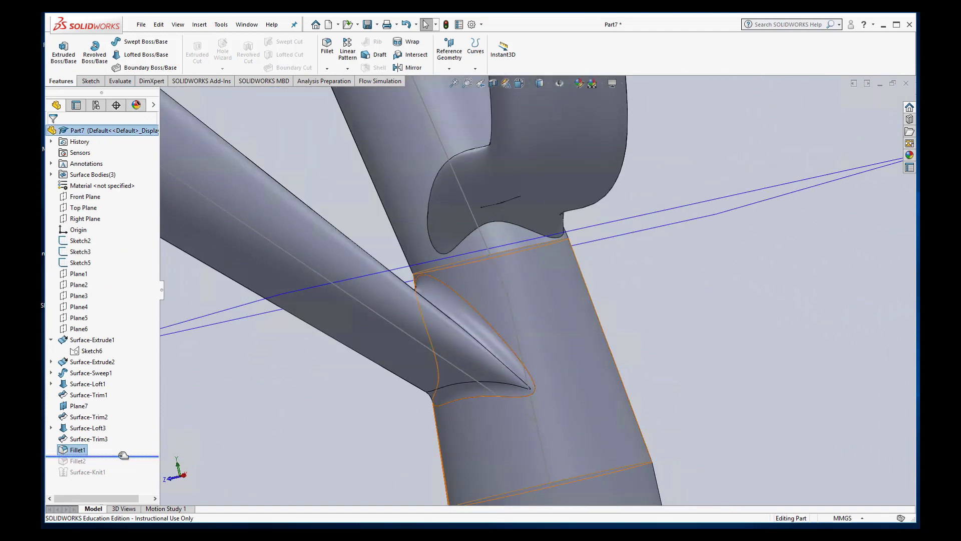
drag(123, 455, 123, 468)
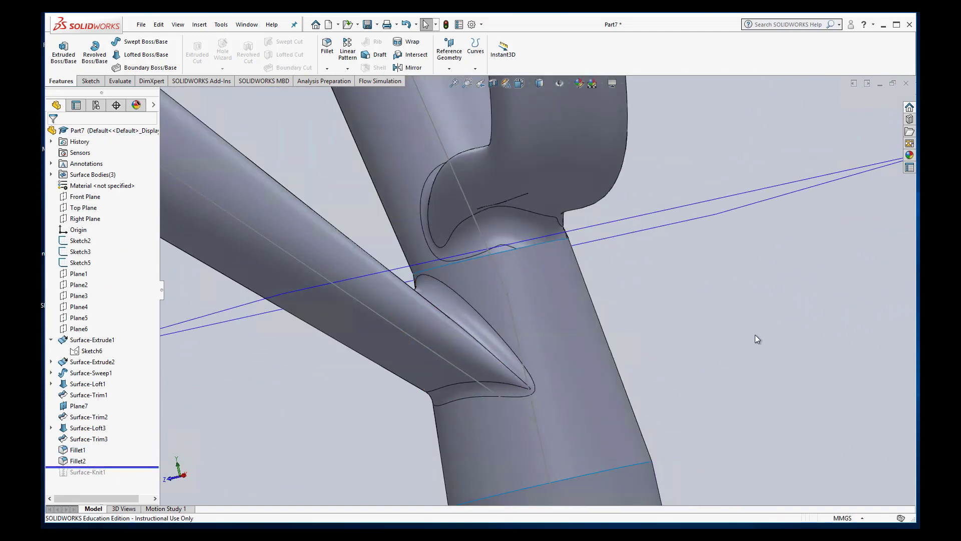
middle_drag(757, 337, 753, 346)
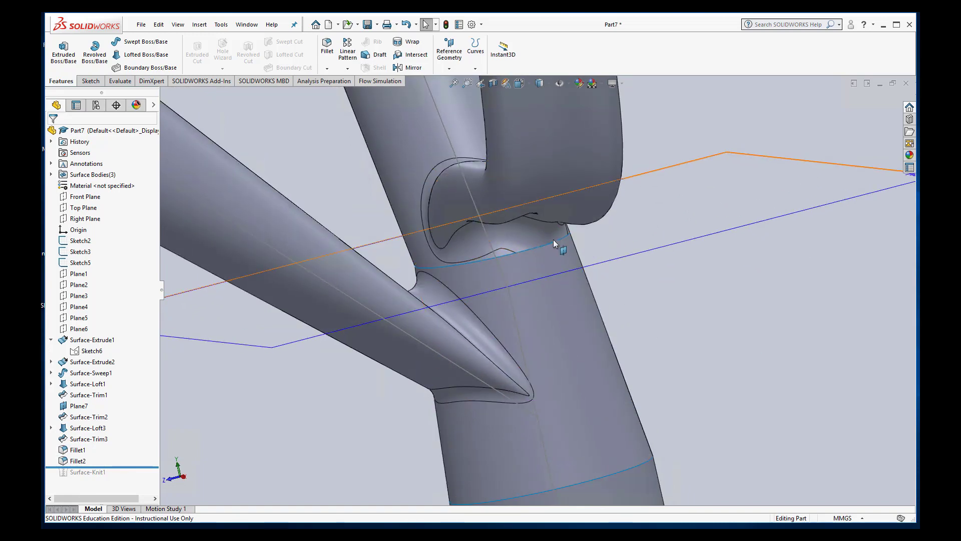
click(78, 462)
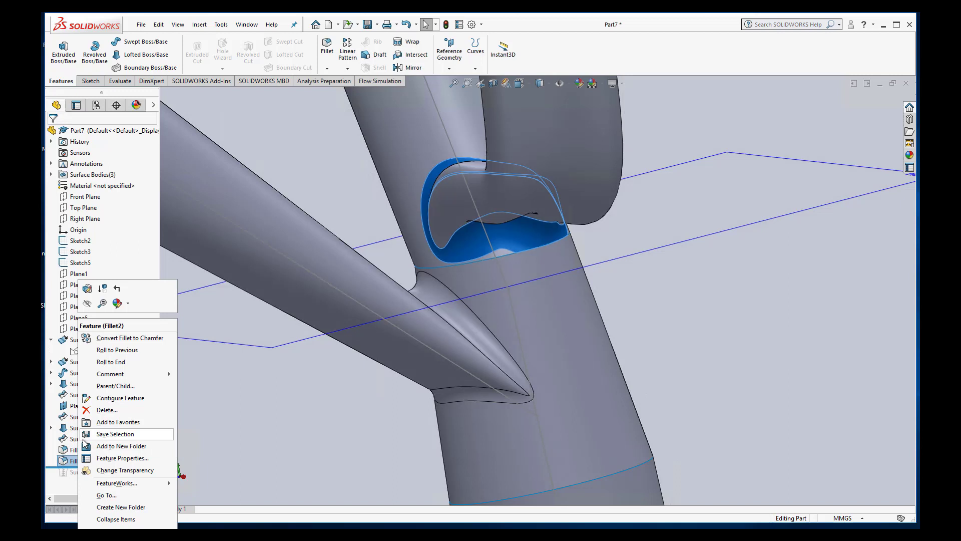
key(Escape)
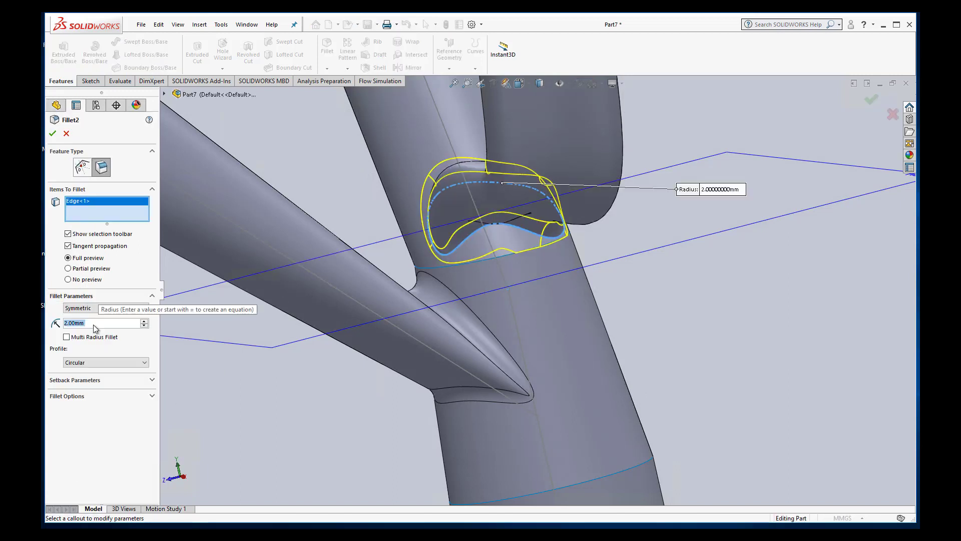
text(1.4mm)
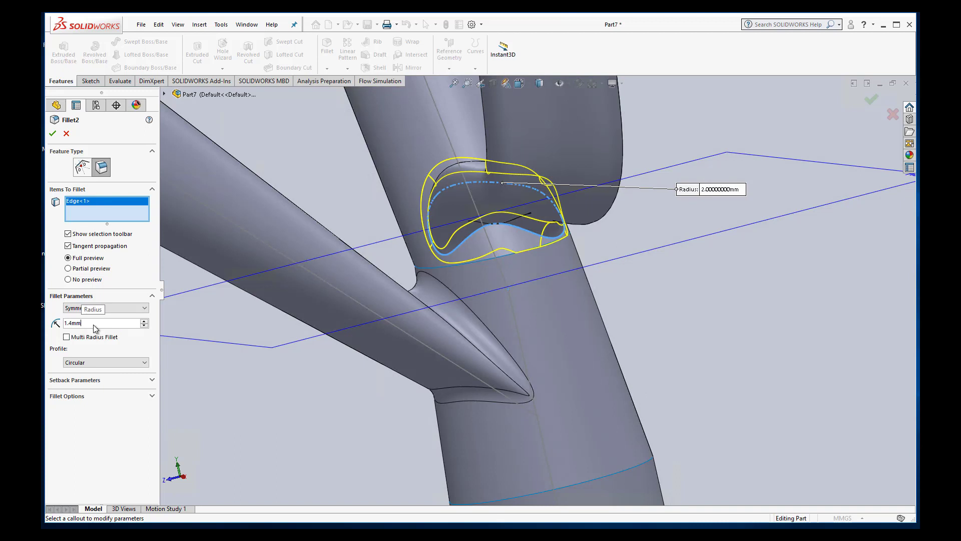
key(Return)
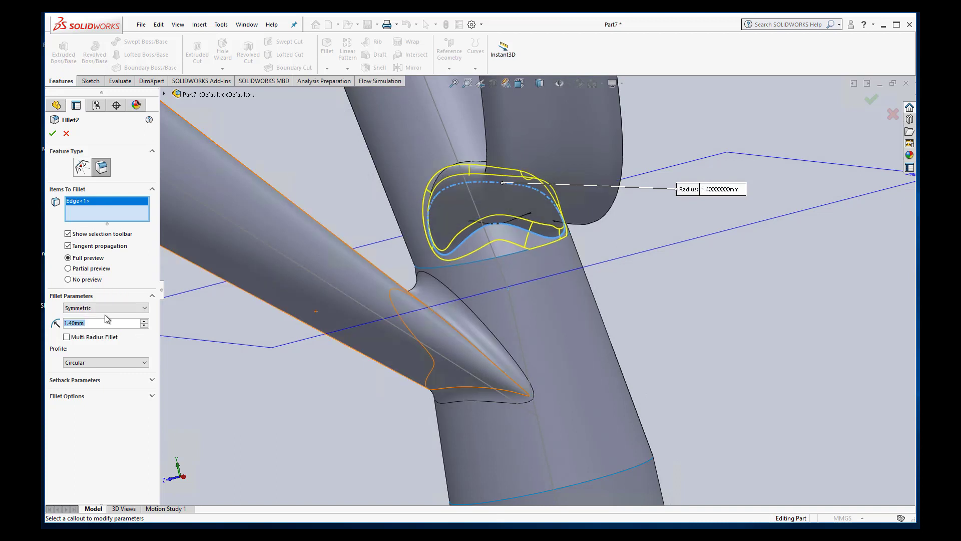
- Try Fillet2 radii of 1 mm and 0.5 mm, comparing the preview with the trunk's seam edge
text(1)
middle_drag(675, 322, 557, 237)
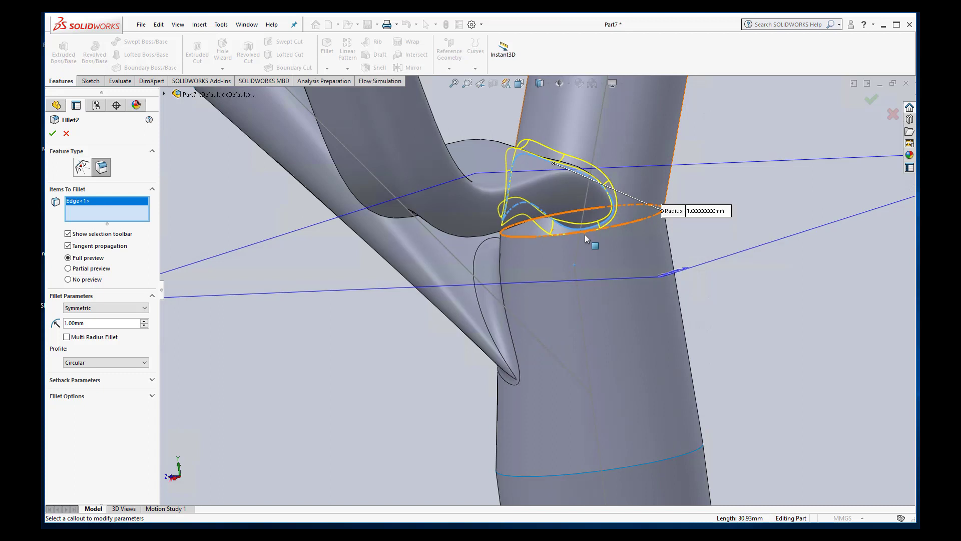
middle_click(797, 301)
middle_drag(797, 301, 795, 302)
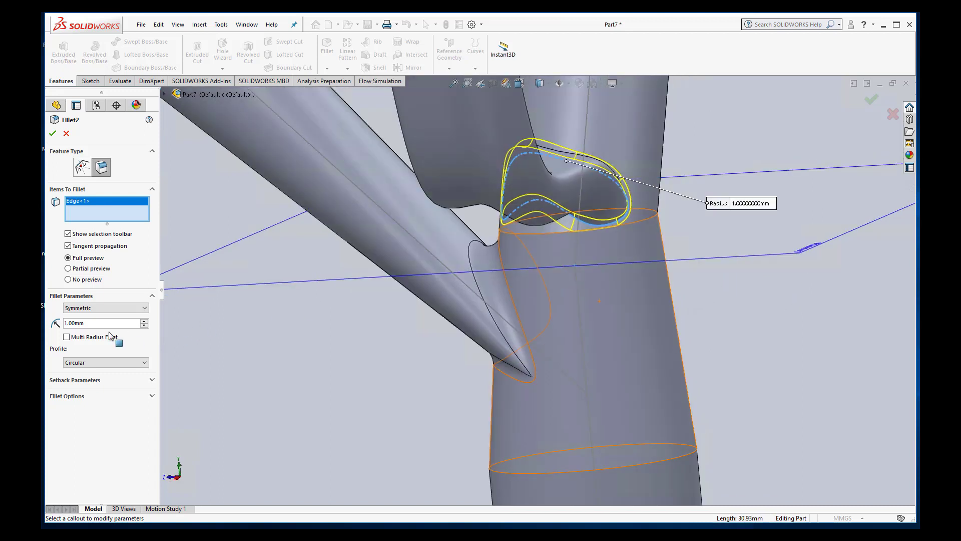
text(0)
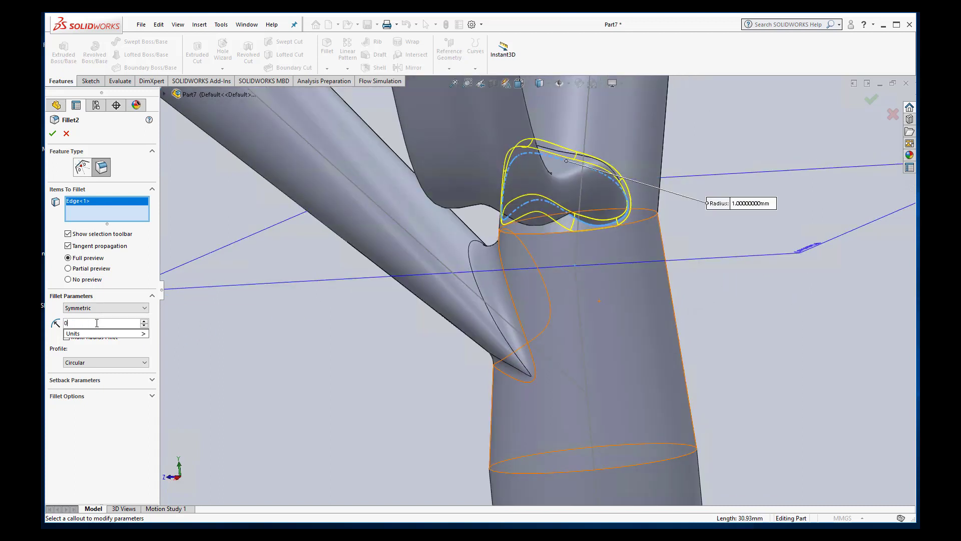
text(.5)
key(Return)
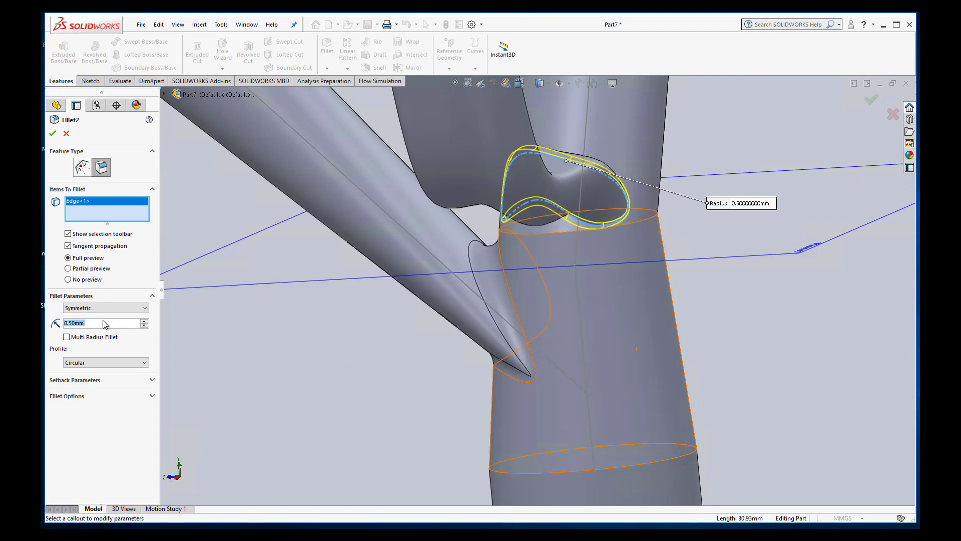
- Set the Fillet2 radius to 0.4 mm, check its clearance from the trunk's seam edge, and accept the fillet
text(0.4)
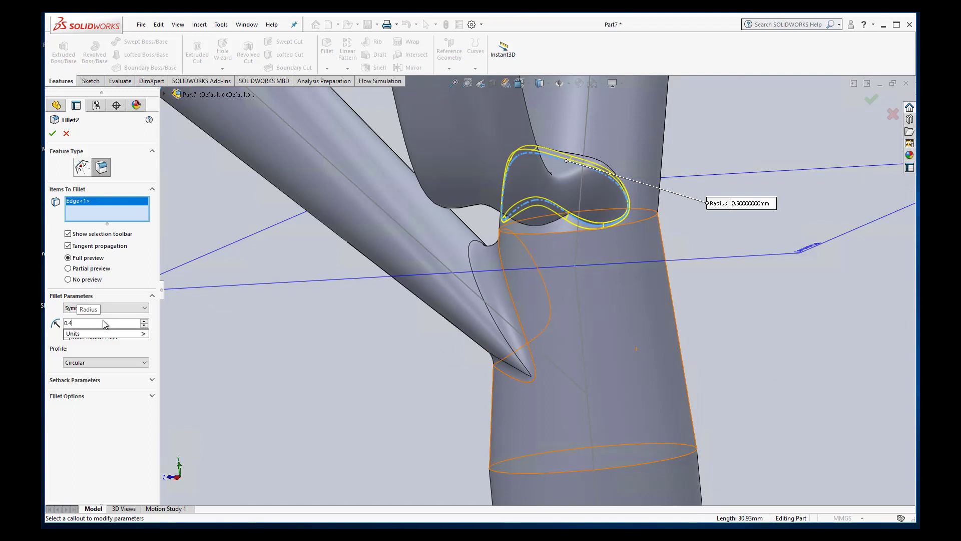
text(mm)
key(Return)
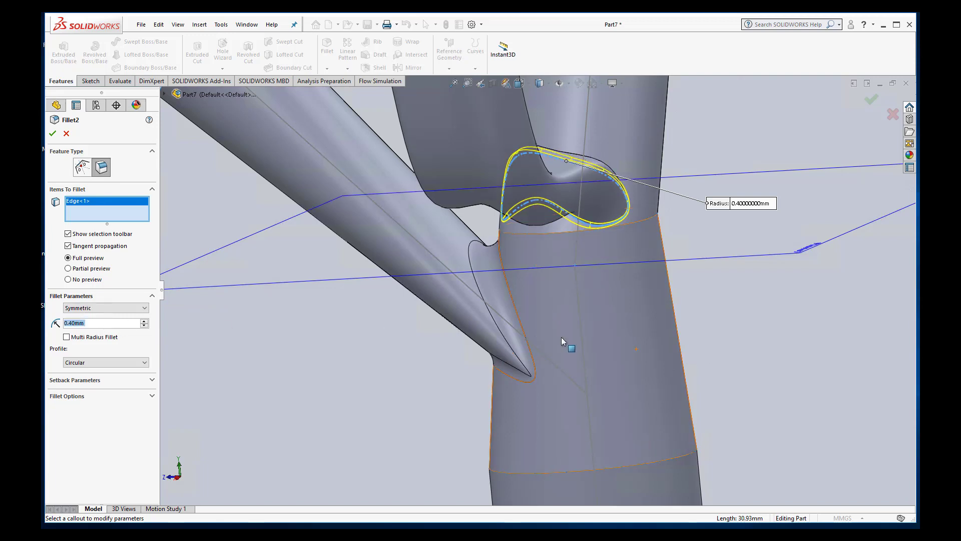
scroll(616, 236, down, 8)
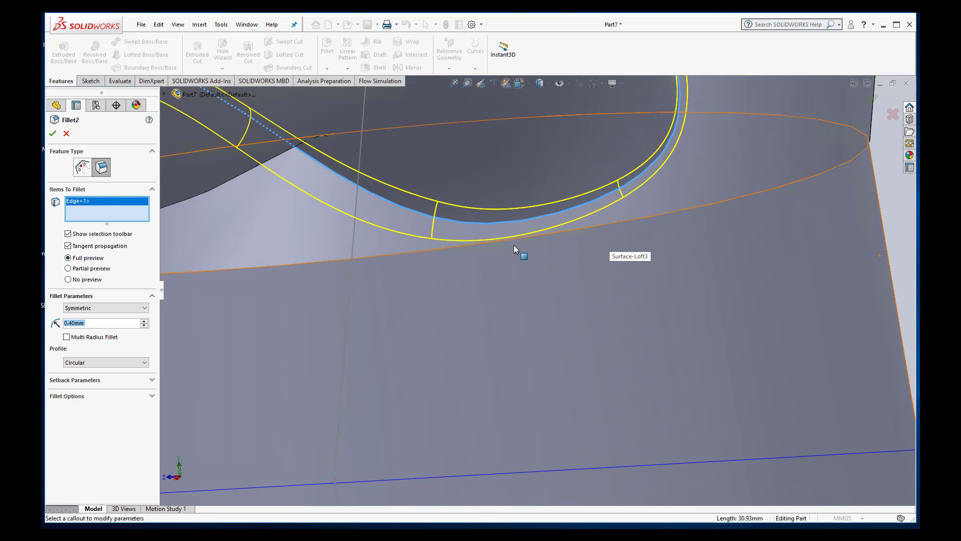
scroll(516, 258, up, 6)
scroll(514, 259, up, 3)
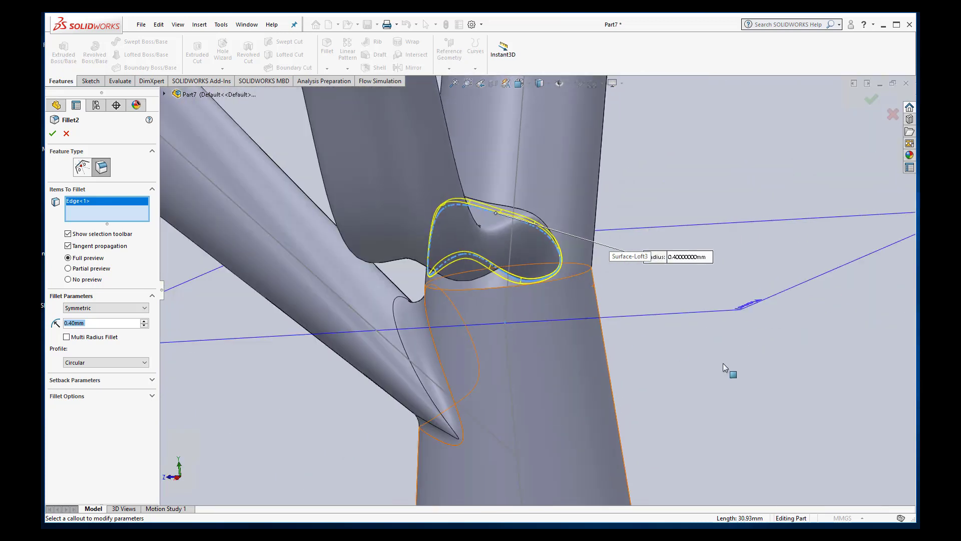
middle_drag(731, 369, 645, 395)
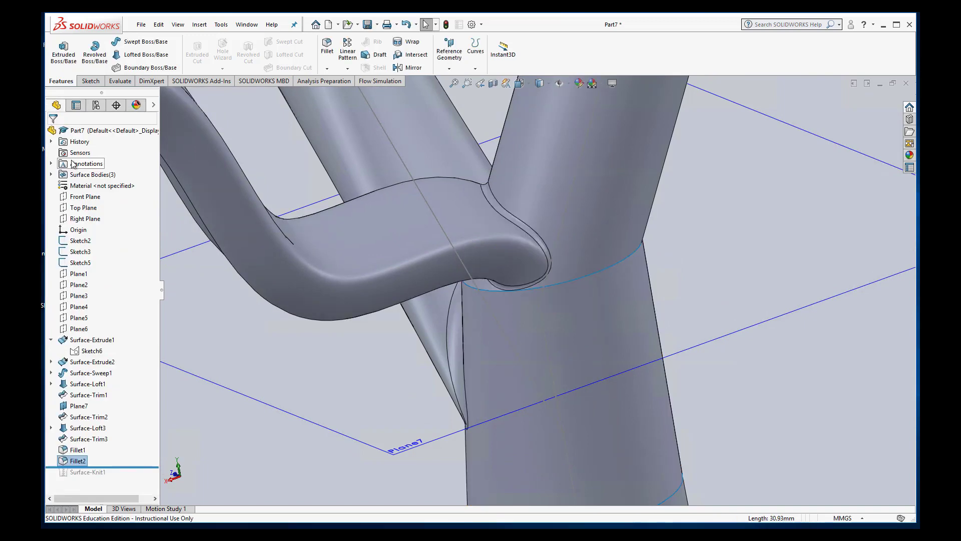
- Roll the history forward to include Surface-Knit1, then reopen the knit's definition and accept it
middle_drag(798, 418, 700, 375)
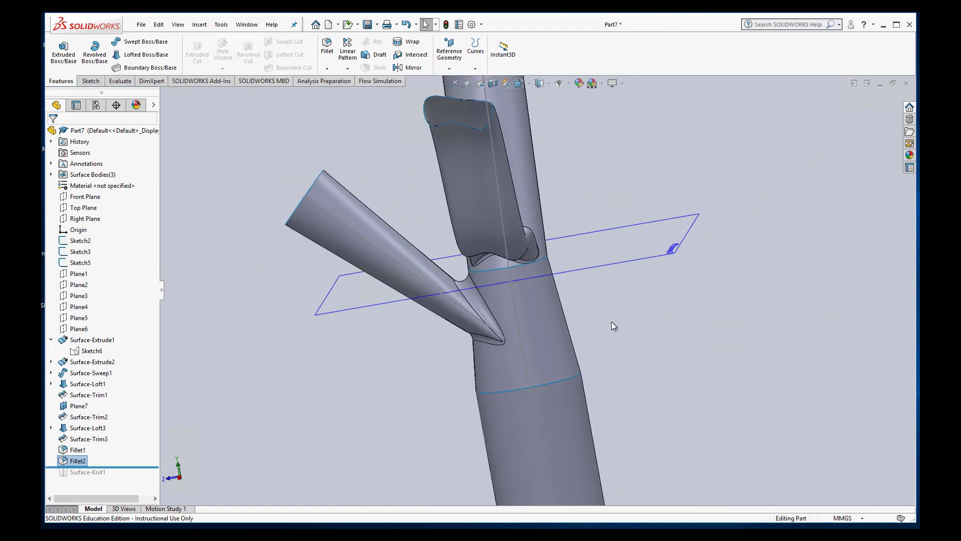
middle_drag(611, 321, 422, 369)
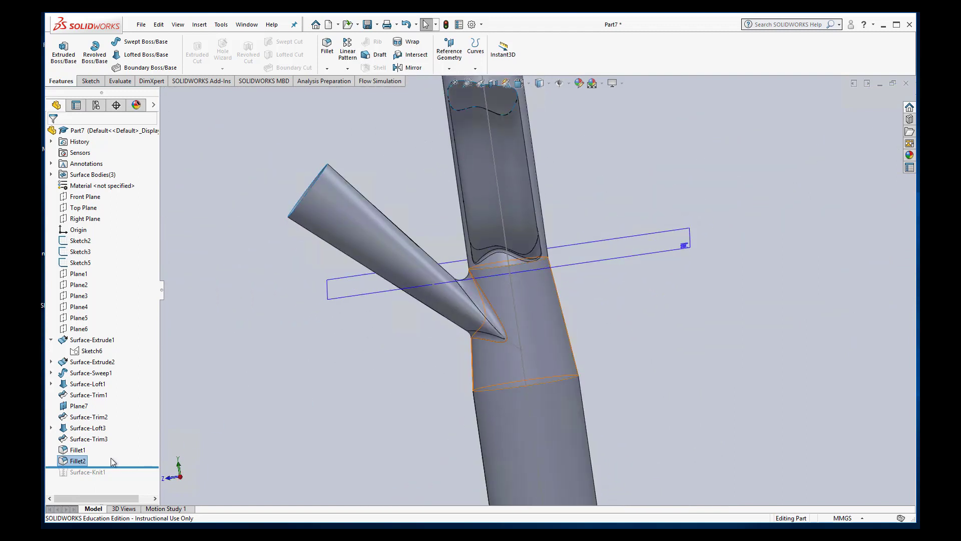
drag(104, 468, 100, 477)
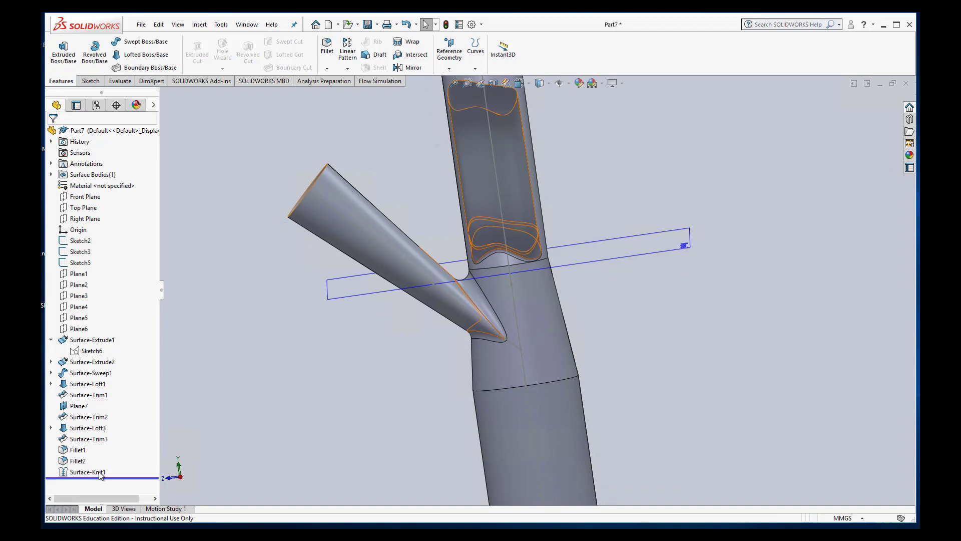
click(100, 474)
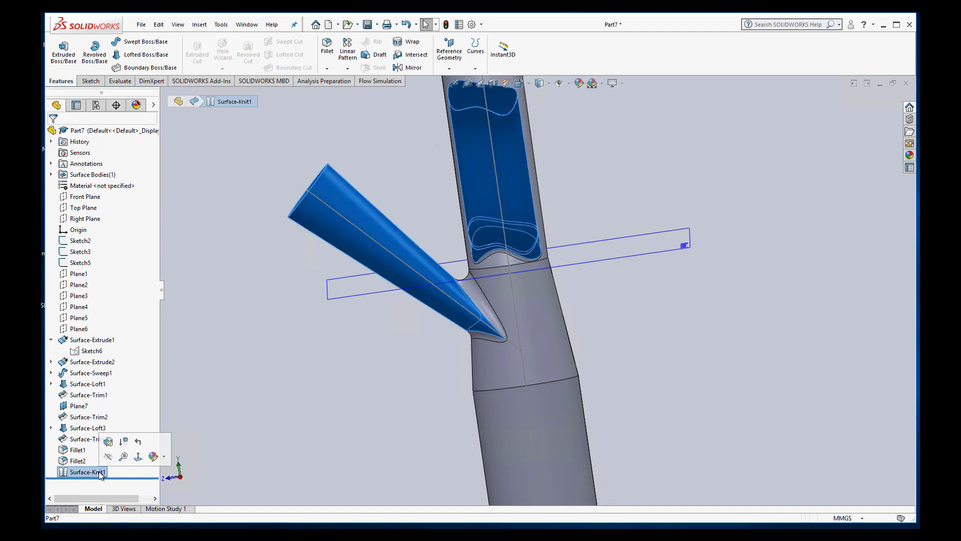
click(108, 441)
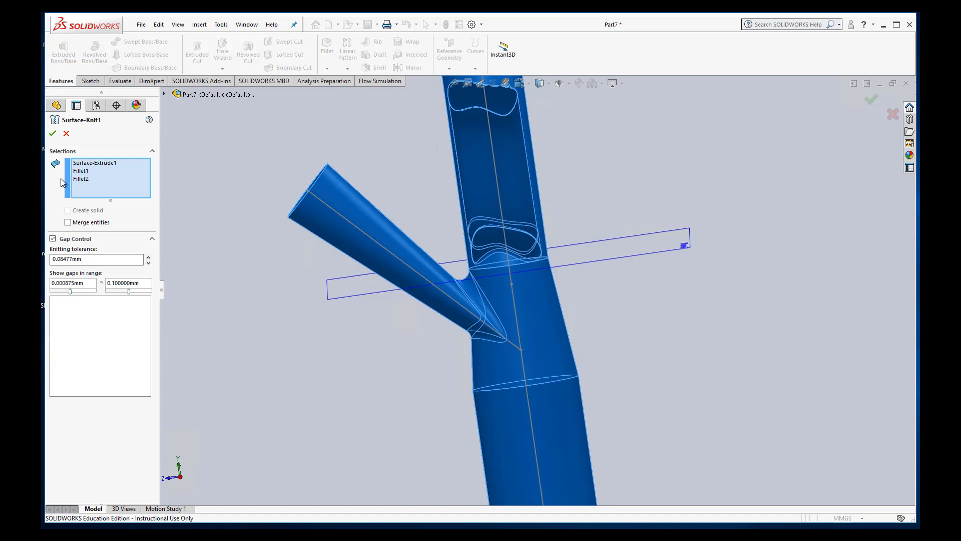
click(52, 134)
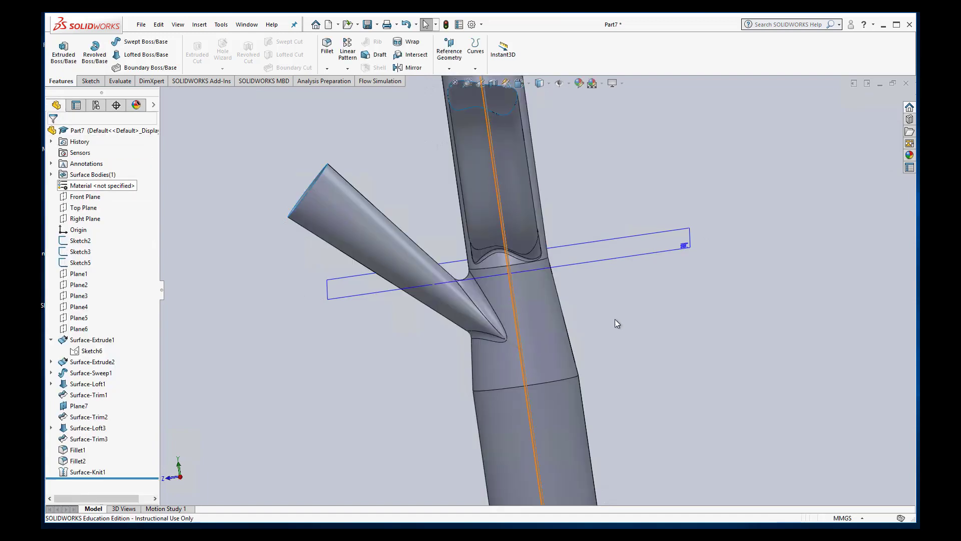
- Thicken the knitted branching tube surface outward by 0.5 mm into a solid wall
mouse_move(733, 328)
middle_down()
mouse_move(650, 305)
mouse_move(697, 292)
mouse_move(695, 310)
mouse_move(735, 328)
mouse_move(714, 306)
mouse_move(767, 289)
mouse_move(726, 280)
middle_up()
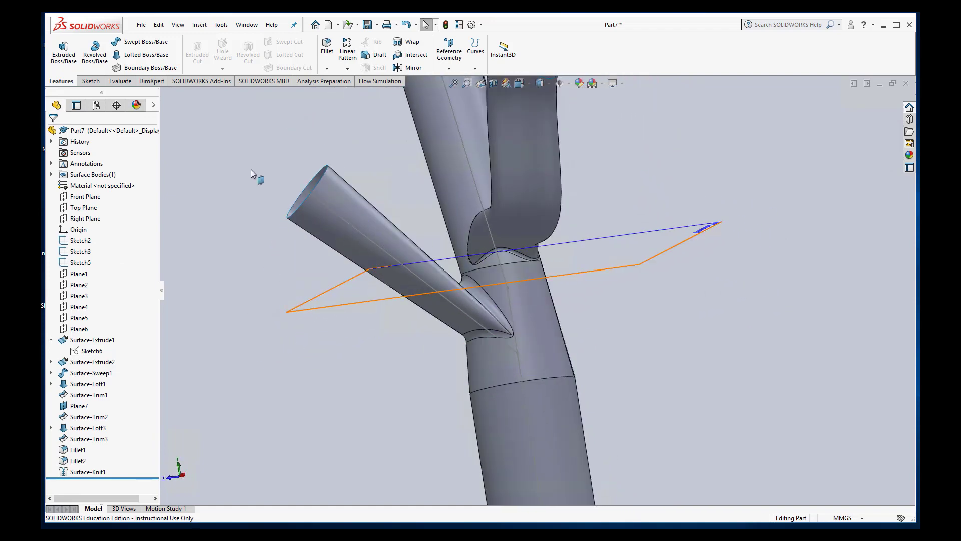
click(199, 24)
mouse_move(203, 40)
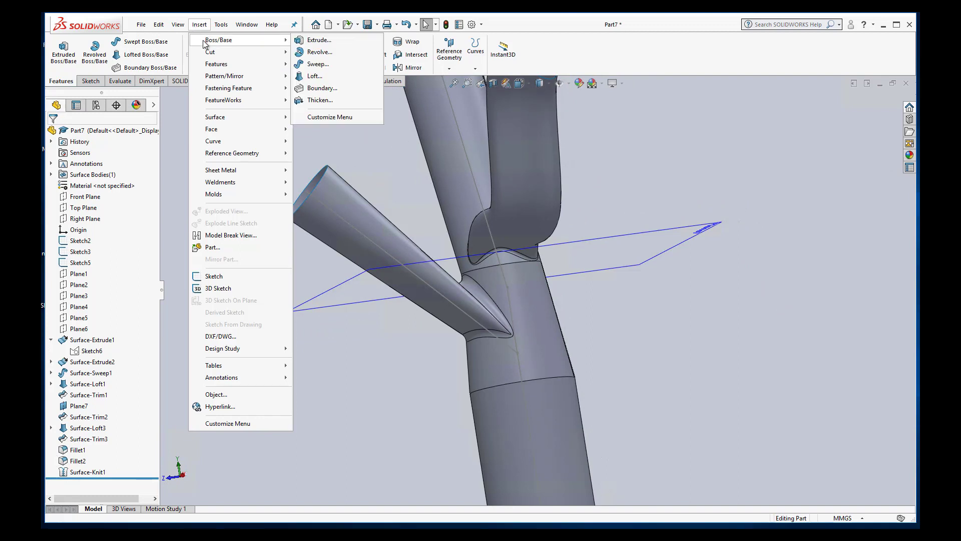
click(317, 102)
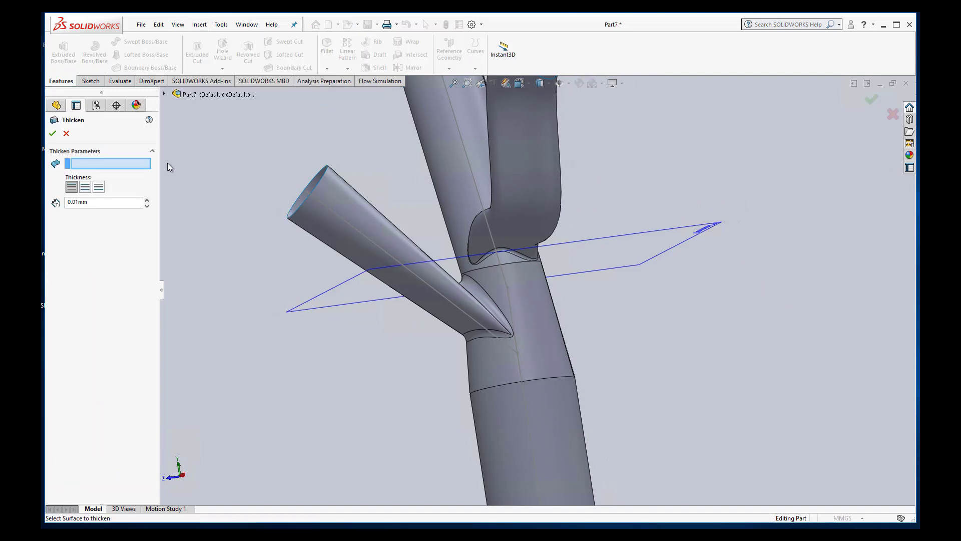
click(552, 435)
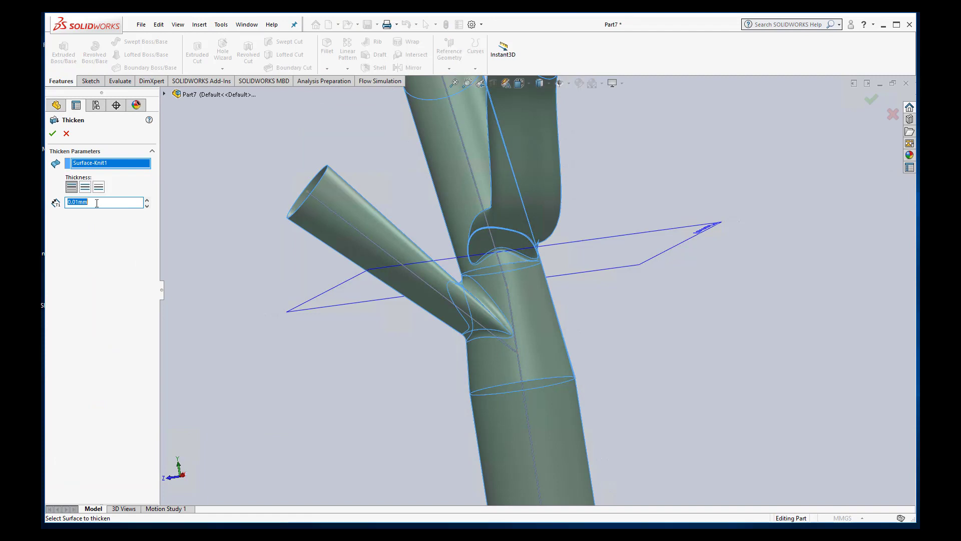
key(Return)
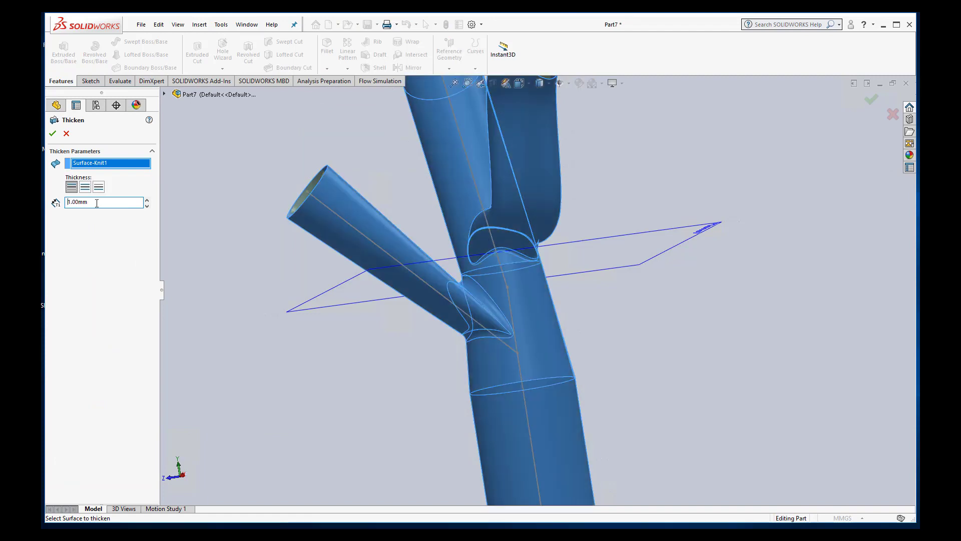
click(100, 187)
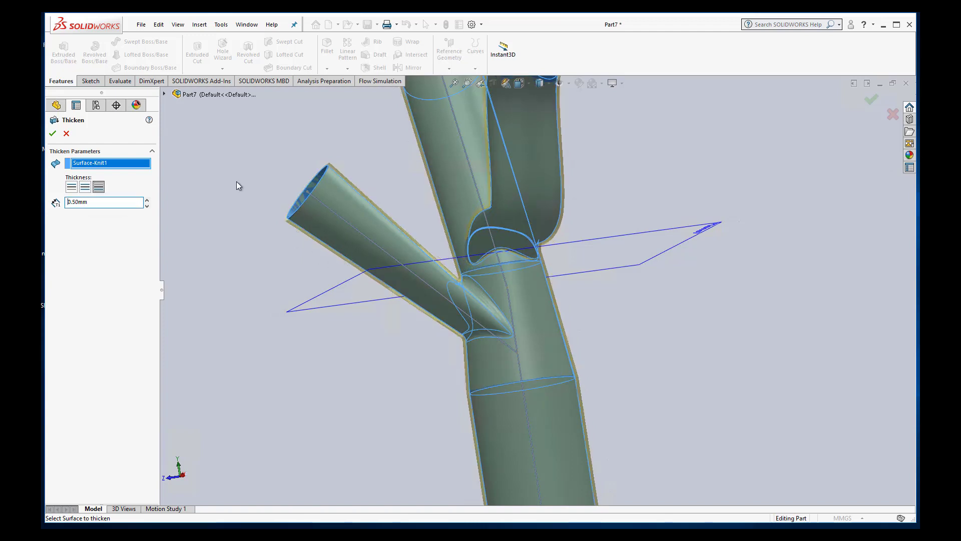
click(52, 133)
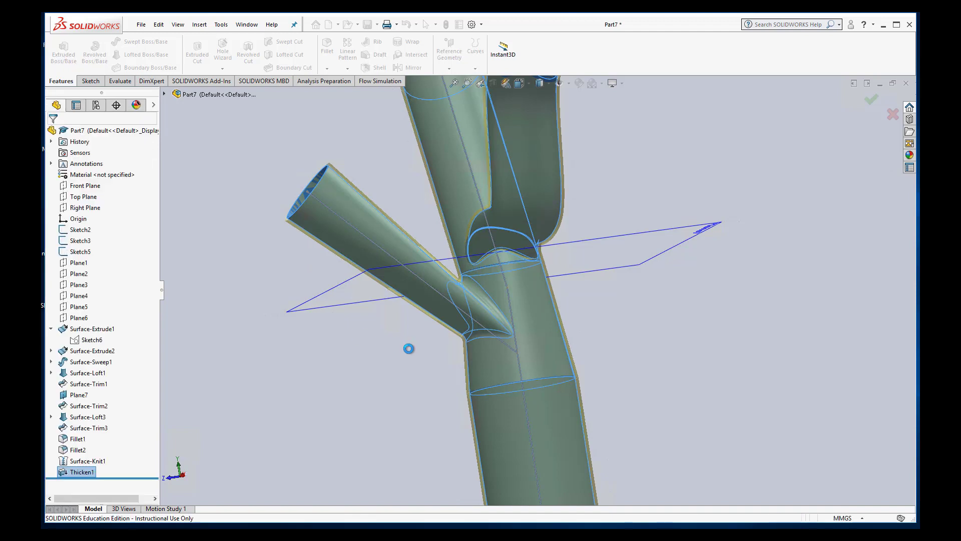
- Examine the thickened branching tube from several sides, including the branch junctions, the trunk's seam edges and the open tube ends
middle_drag(701, 374, 620, 343)
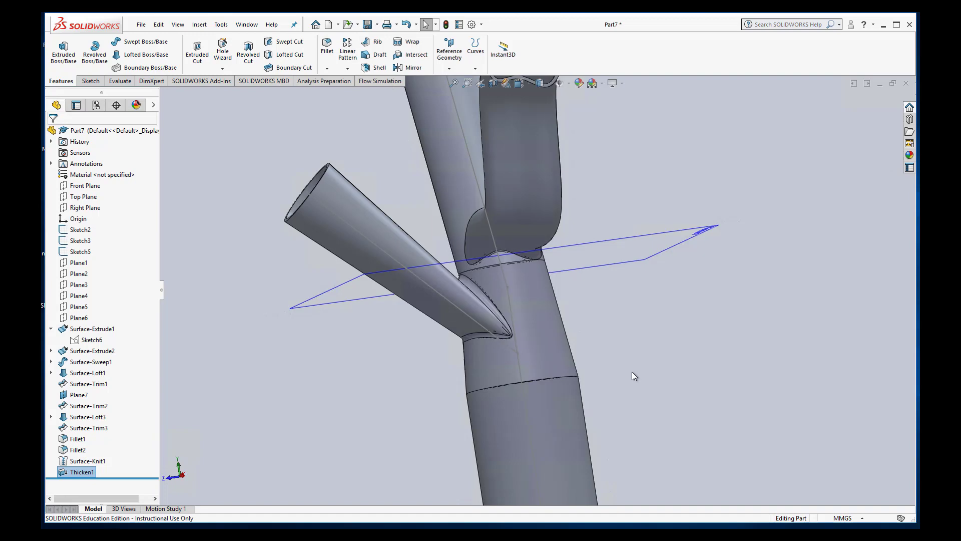
middle_drag(631, 377, 738, 455)
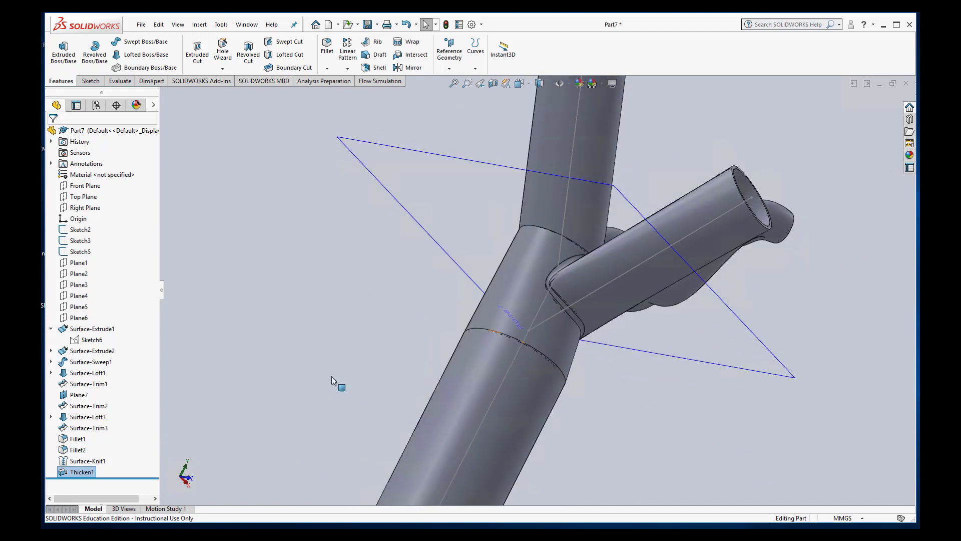
middle_drag(331, 377, 190, 364)
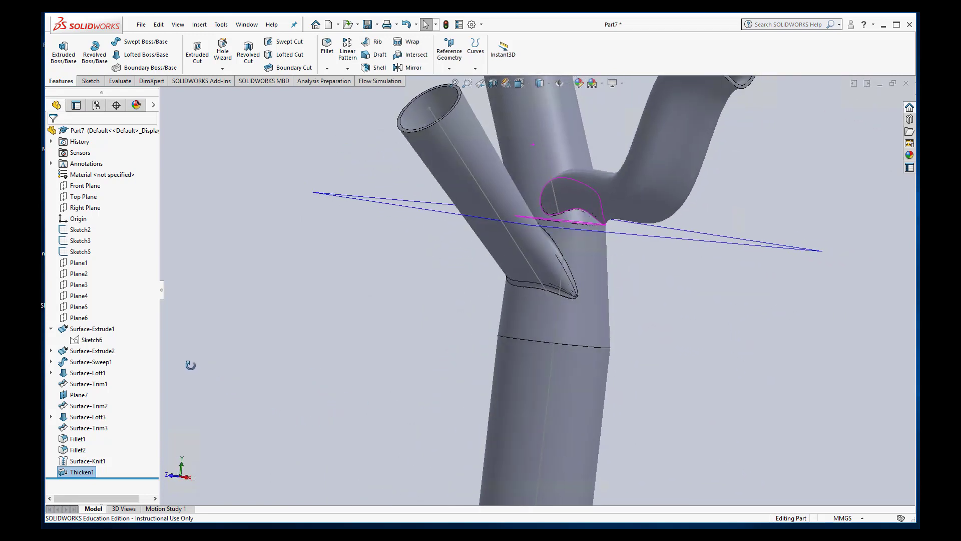
middle_drag(707, 283, 642, 239)
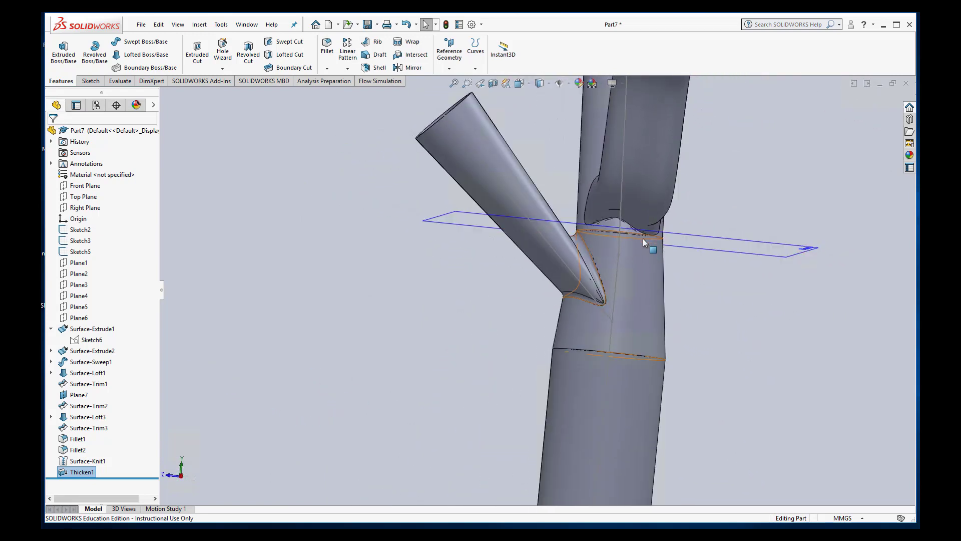
middle_drag(725, 326, 713, 306)
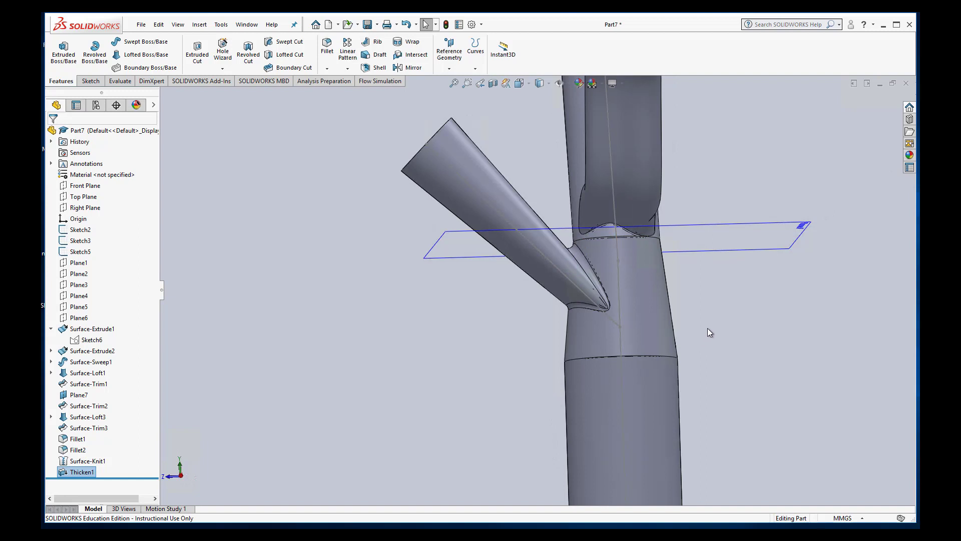
scroll(713, 329, up, 3)
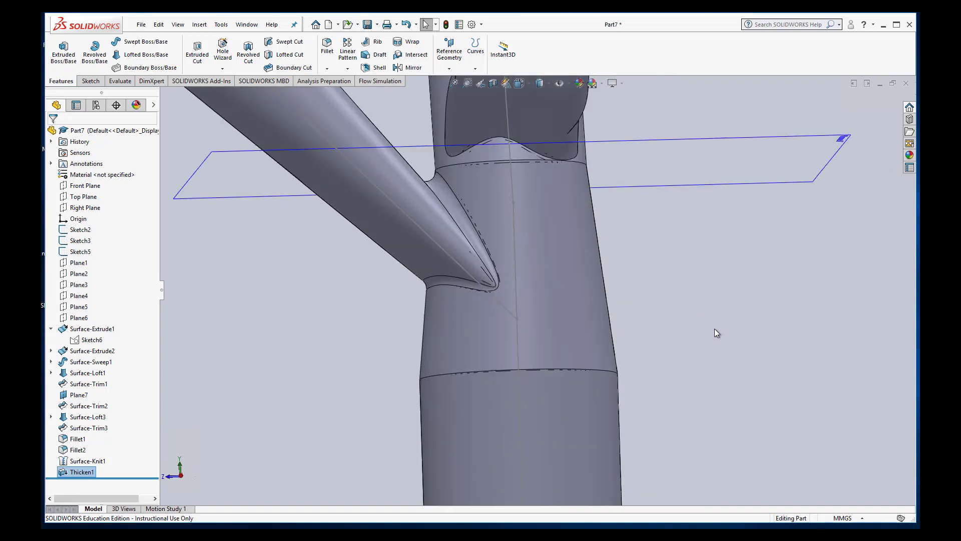
scroll(708, 328, down, 5)
middle_drag(708, 328, 579, 429)
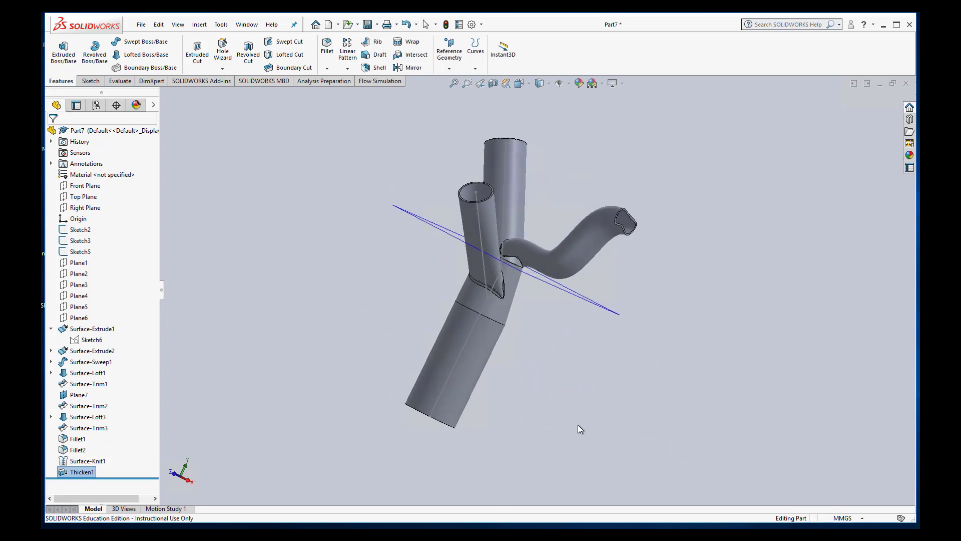